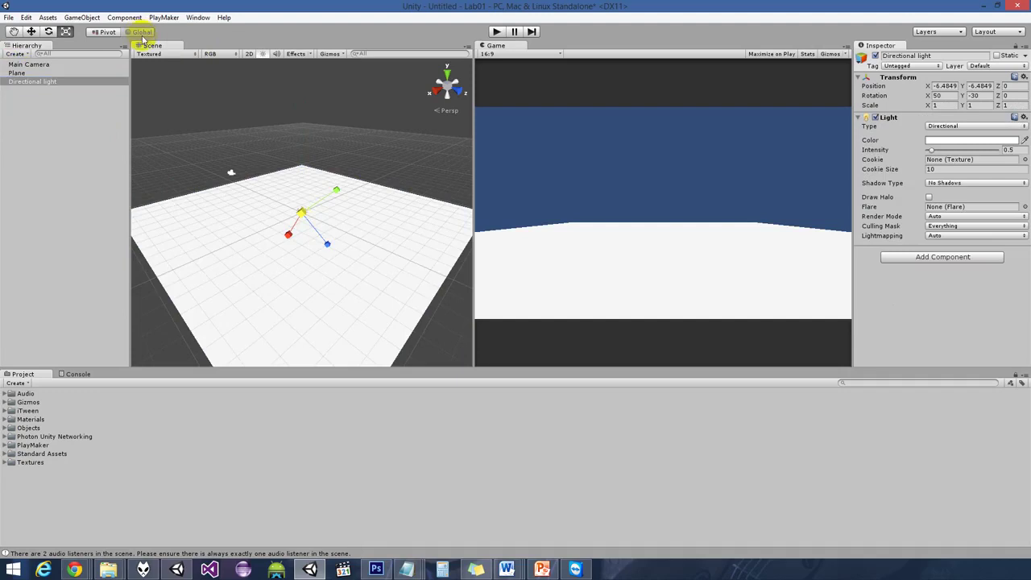
- Raise the directional light above the plane to a Y position of about 5.5
key(w)
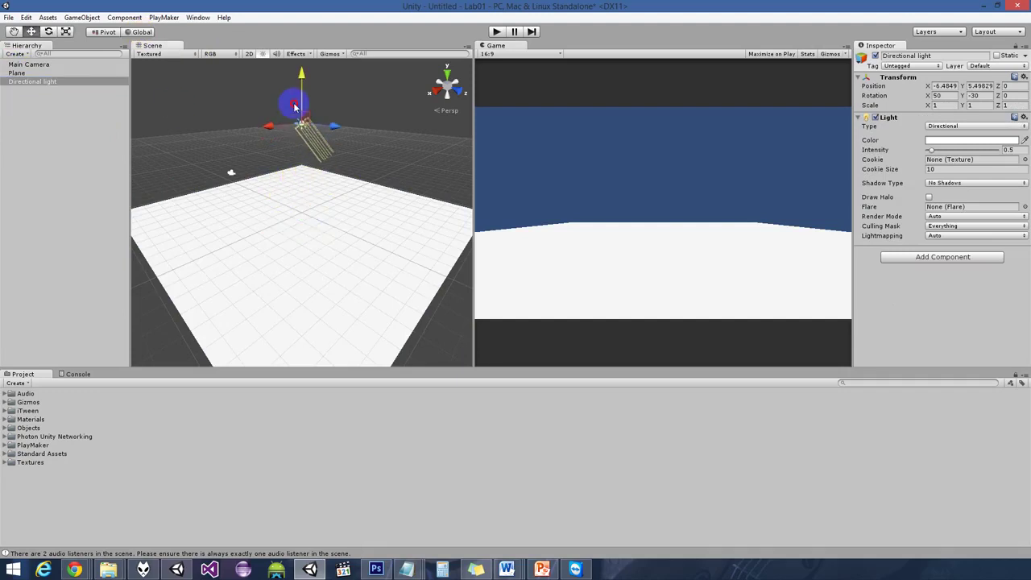
click(41, 306)
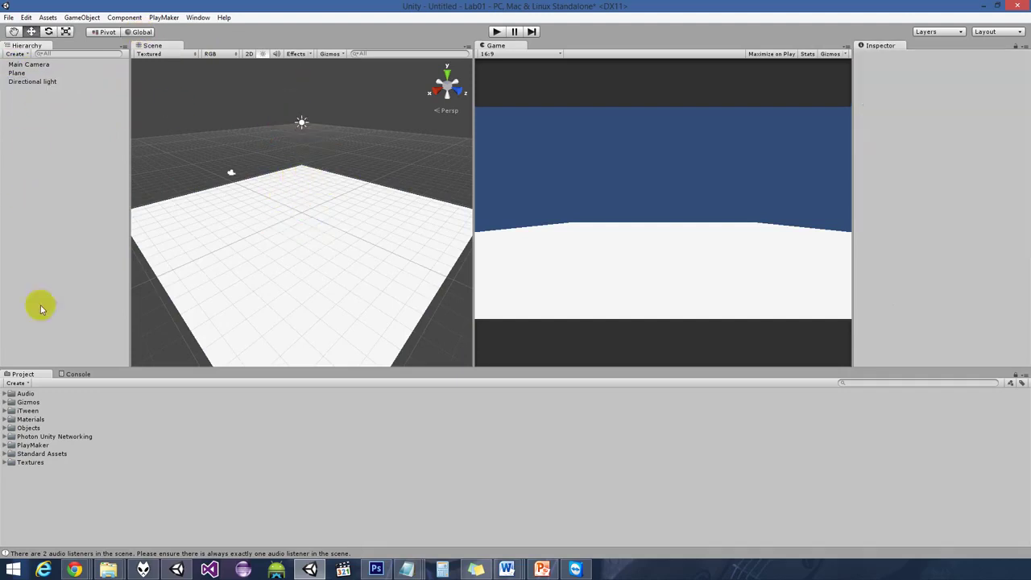
- Add the Treasure_Chest_Anim model from the Objects folder to the scene
click(5, 446)
click(5, 445)
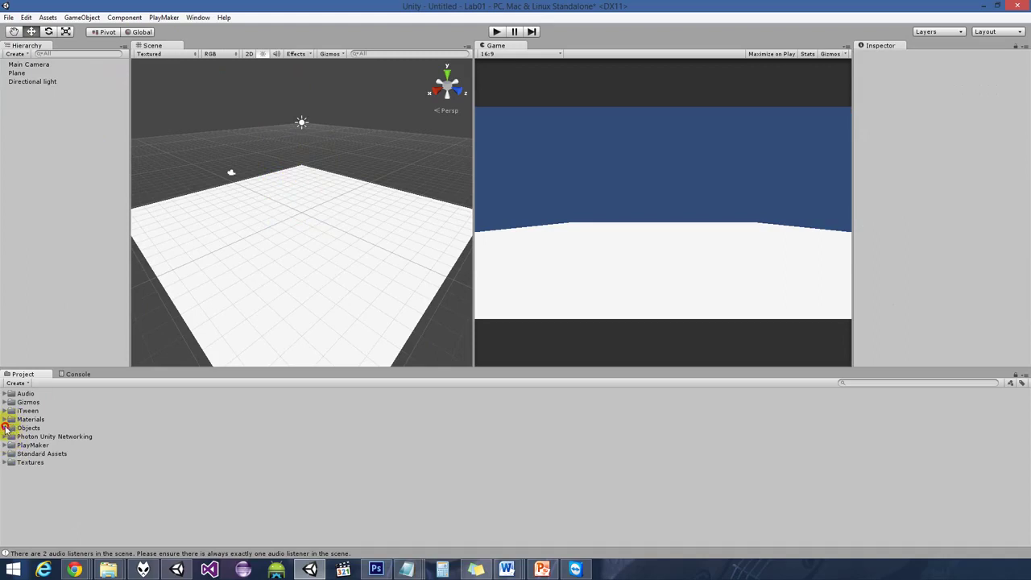
click(6, 428)
drag(50, 496, 40, 149)
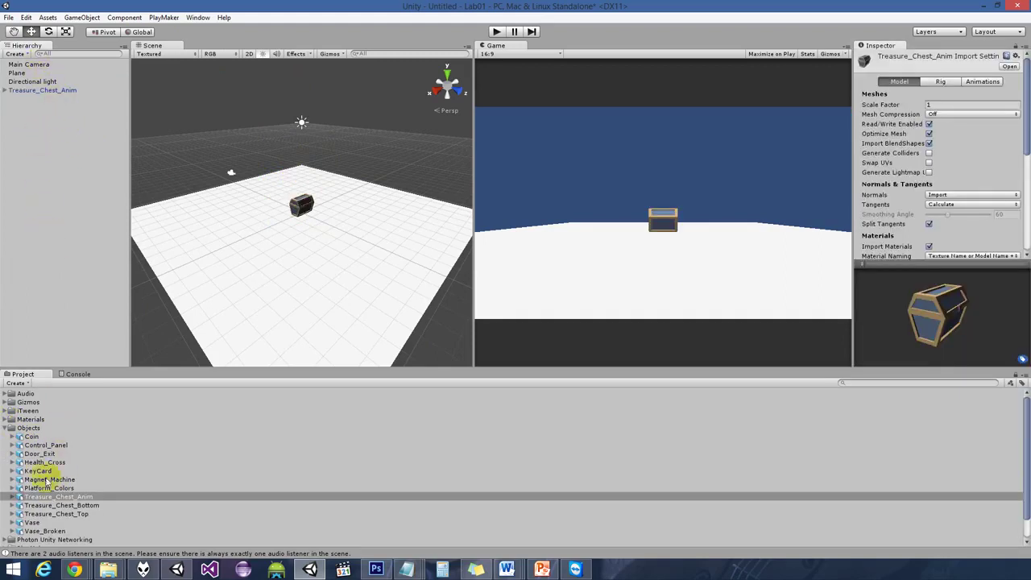
click(6, 428)
- Add the First Person Controller from the Standard Assets folder to the scene
click(5, 454)
click(14, 462)
drag(64, 489, 49, 310)
click(5, 453)
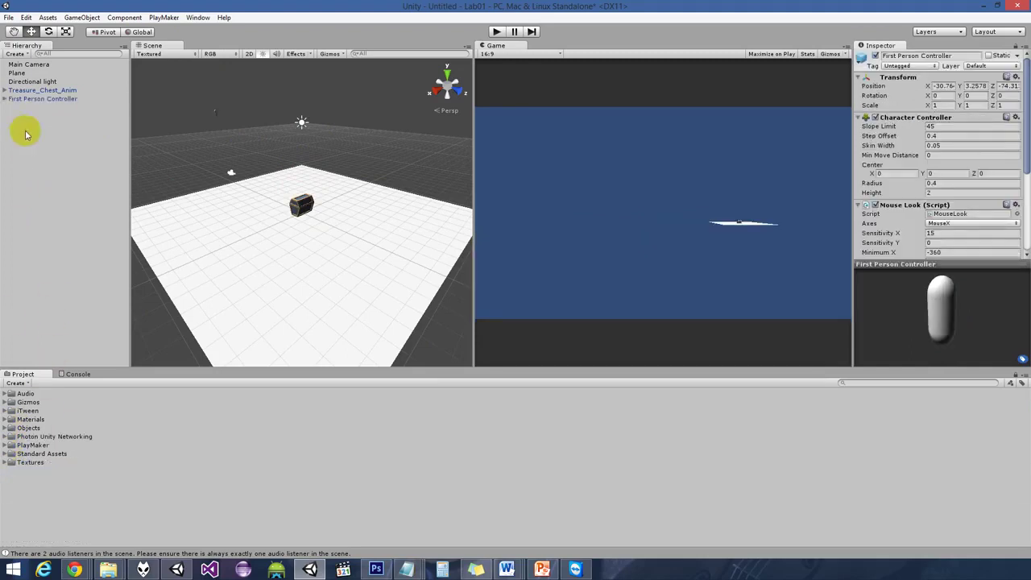
- Reset the First Person Controller's transform, then place it at about Y 1.19, Z 6.04 and rotate it toward the chest
click(28, 99)
click(1015, 88)
click(1006, 98)
drag(304, 173, 677, 191)
key(e)
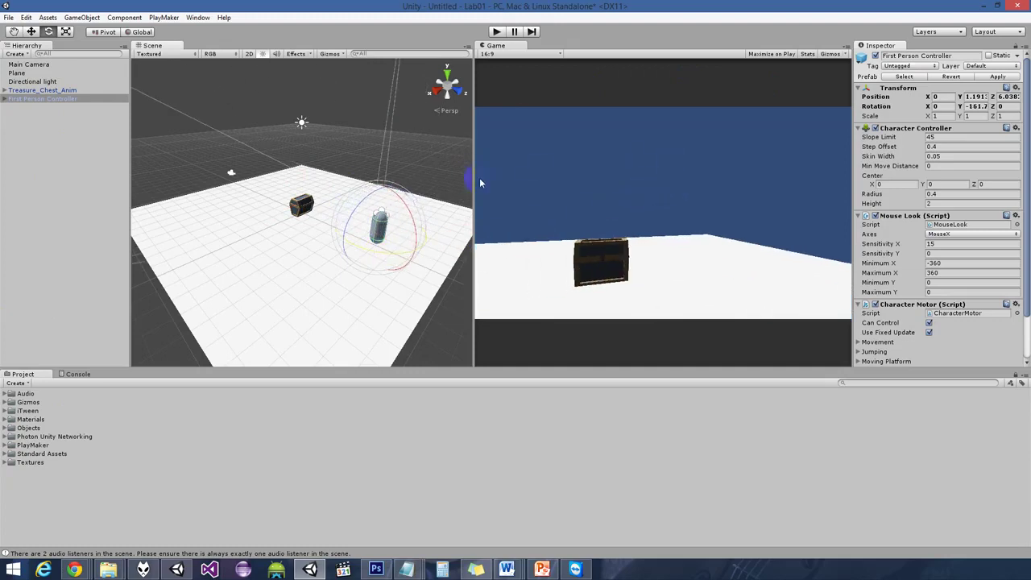
- Run the scene briefly to check the chest's animation, then stop it
click(497, 31)
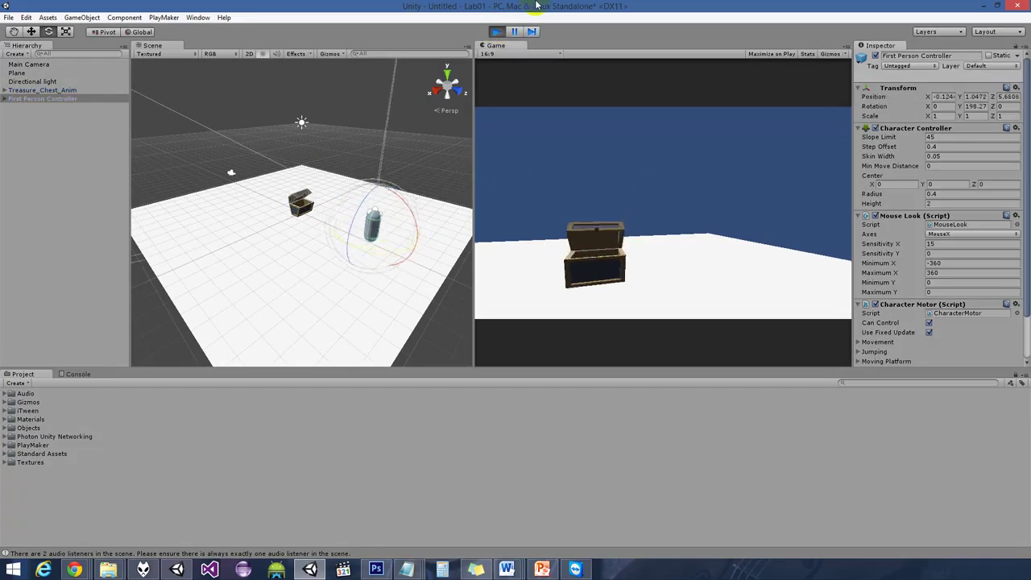
click(498, 31)
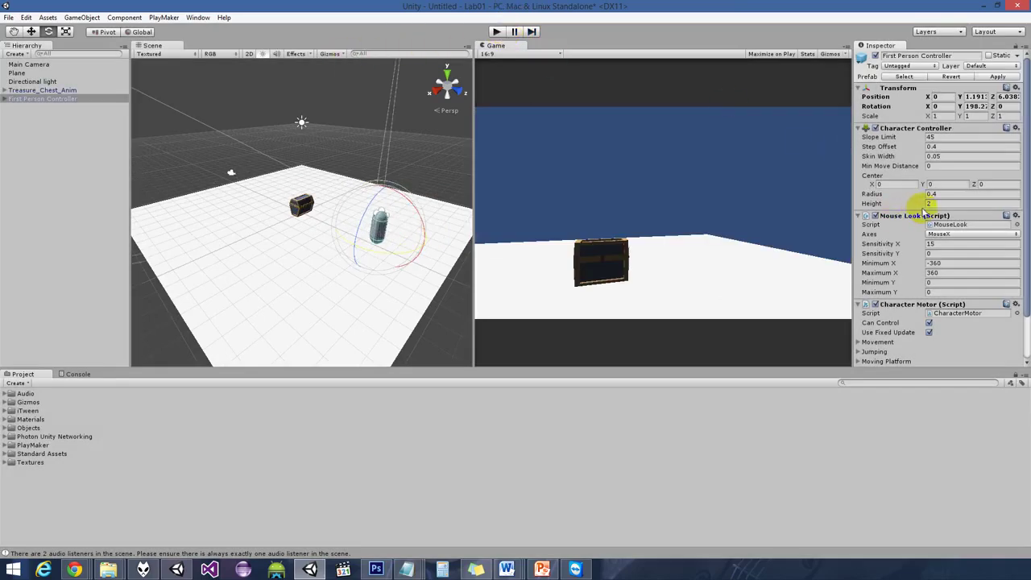
- Expand the treasure chest's list of animations and turn off Play Automatically in its Animation component
click(91, 99)
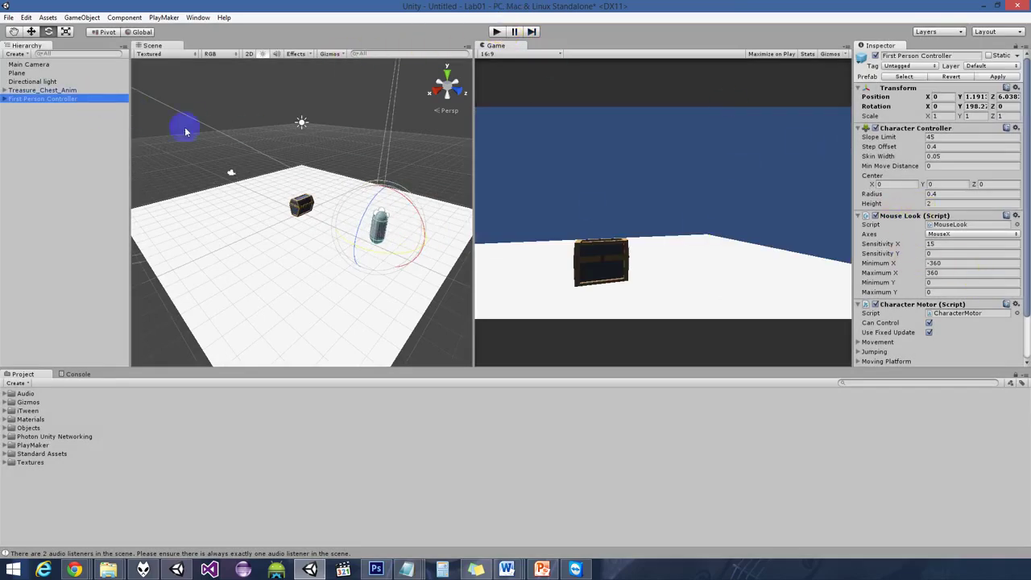
click(46, 91)
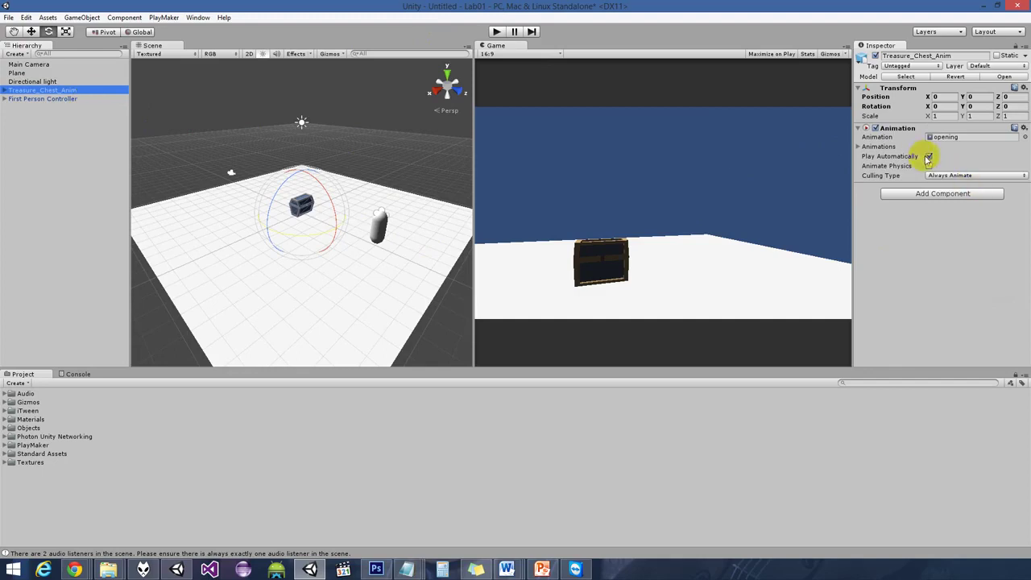
click(898, 147)
click(930, 186)
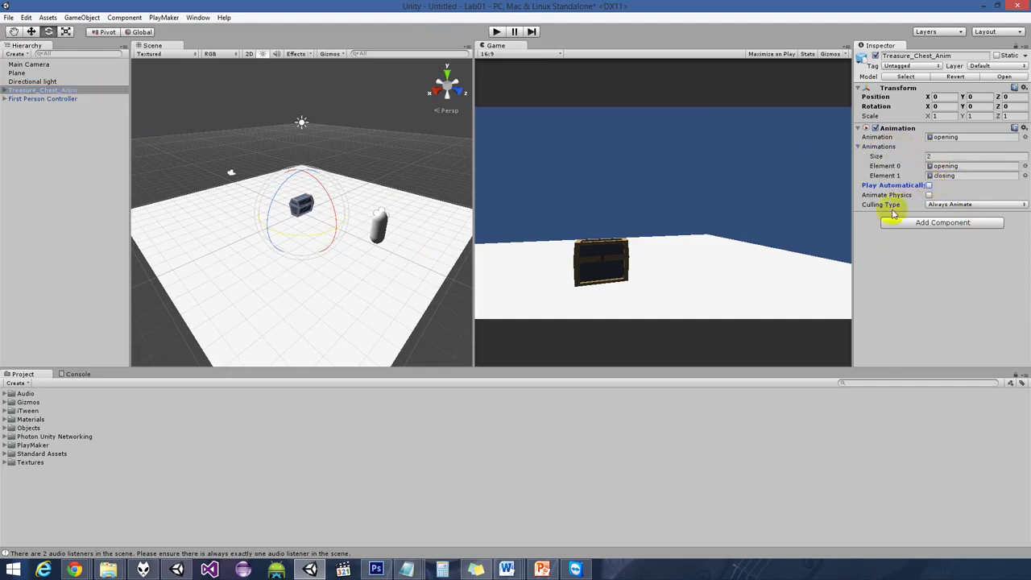
- Add a Box Collider to the chest with center Y 0.53, size X 2.04 and size Y 1.63
click(164, 18)
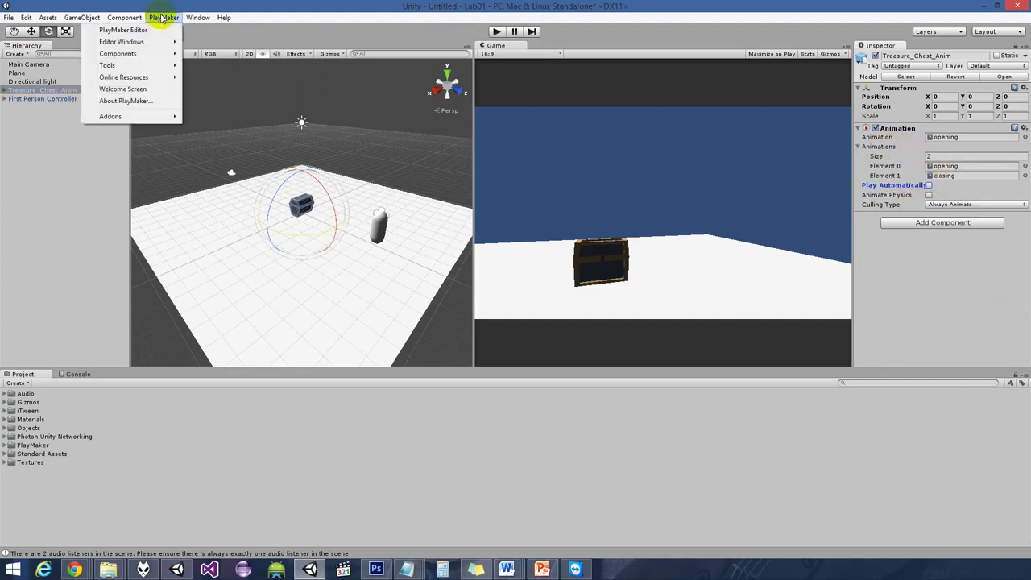
click(165, 17)
click(919, 223)
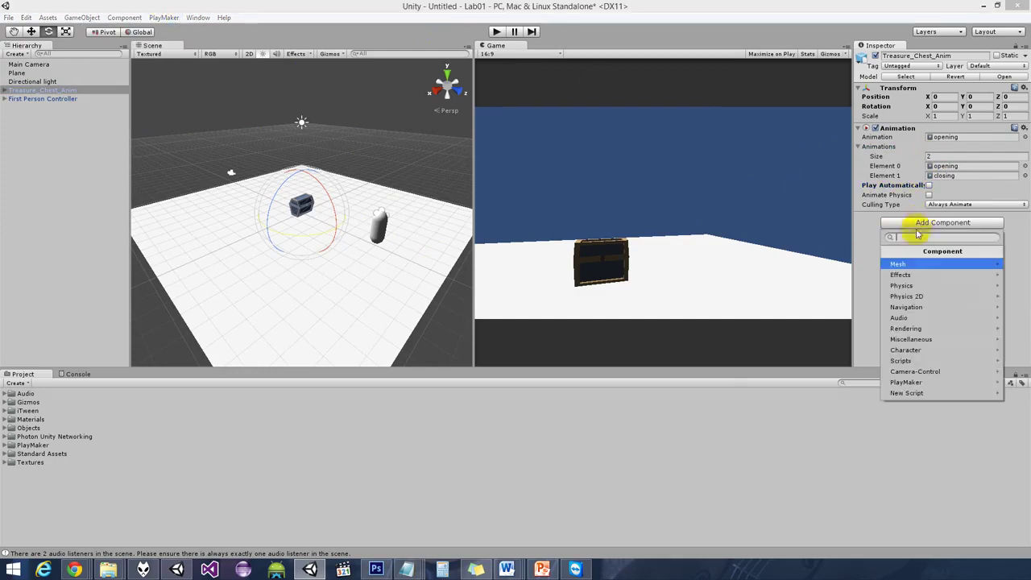
click(920, 287)
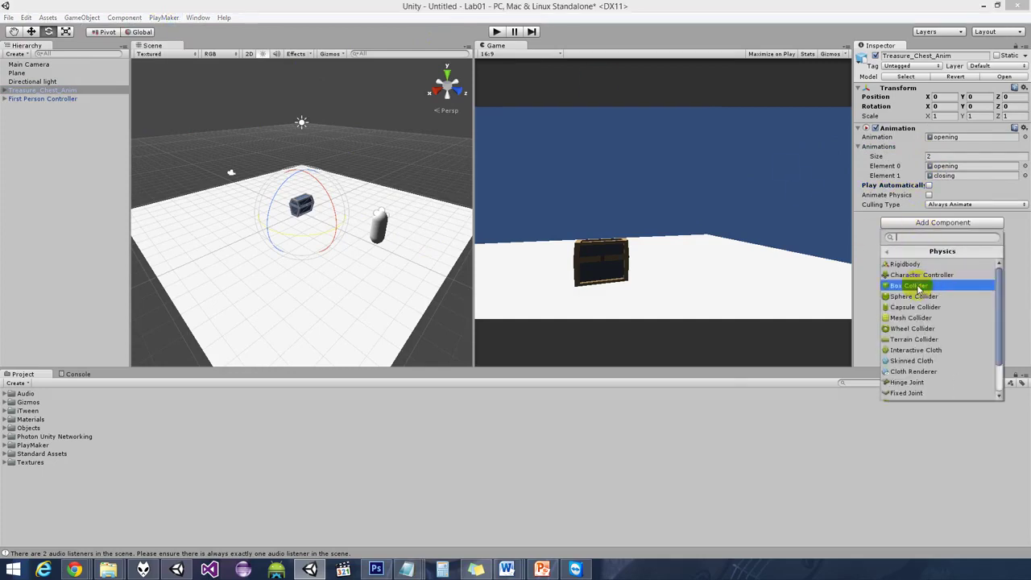
click(919, 287)
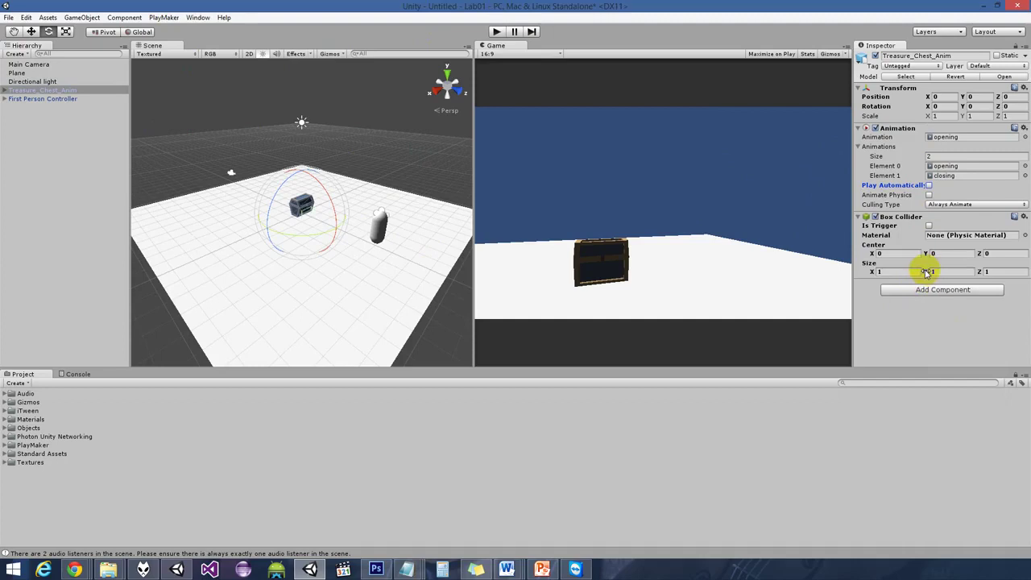
drag(944, 272, 936, 260)
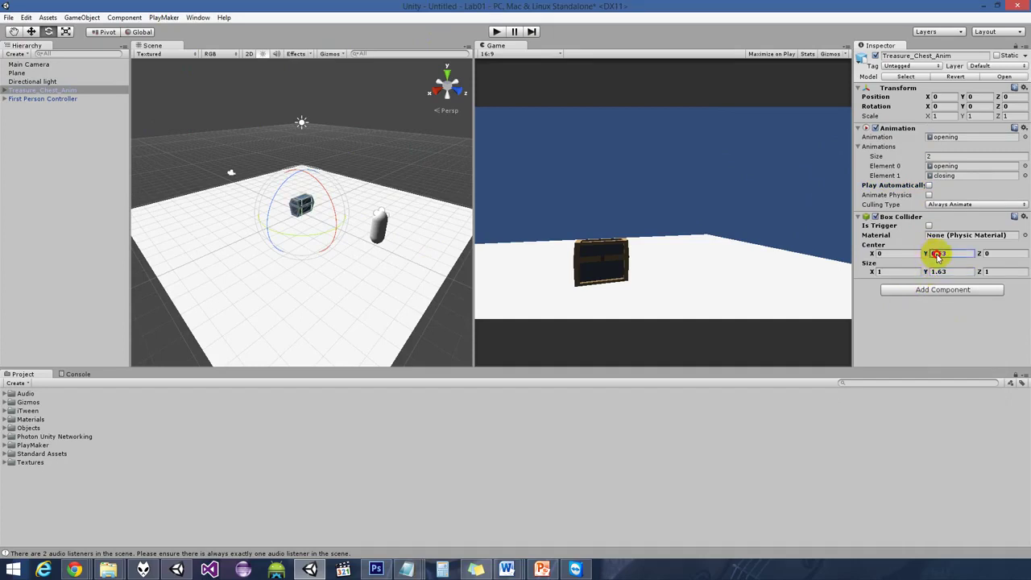
drag(871, 271, 892, 271)
- Play-test the chest's collision by walking the player up to it and back, then stop the game
click(497, 32)
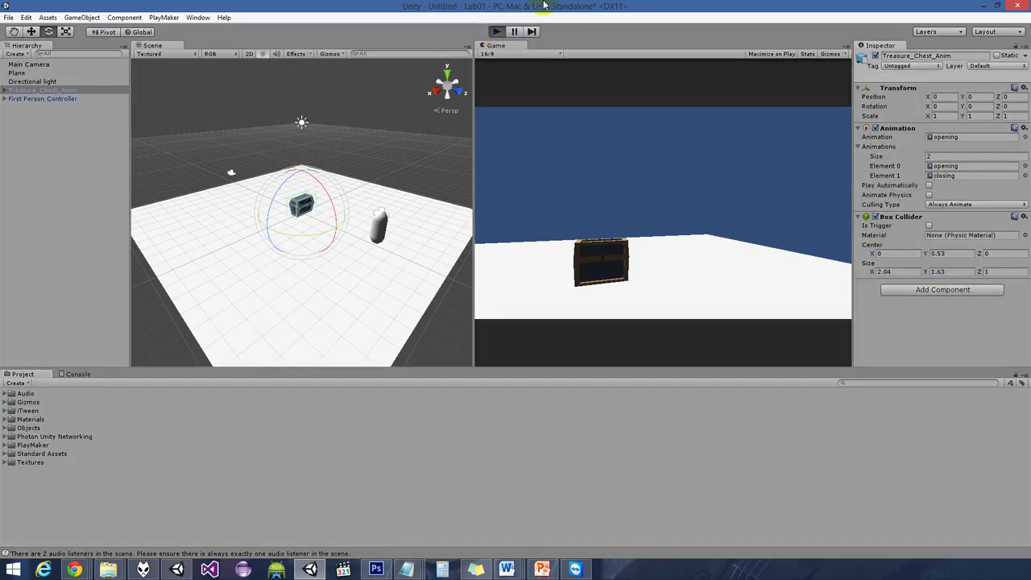
key(w)
key(w)
key(s)
key(w)
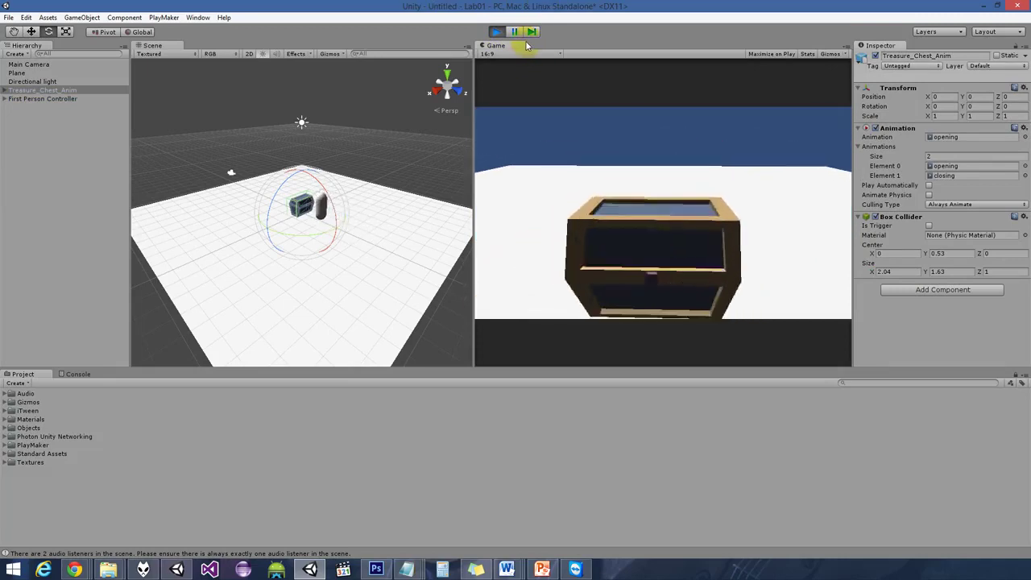
key(s)
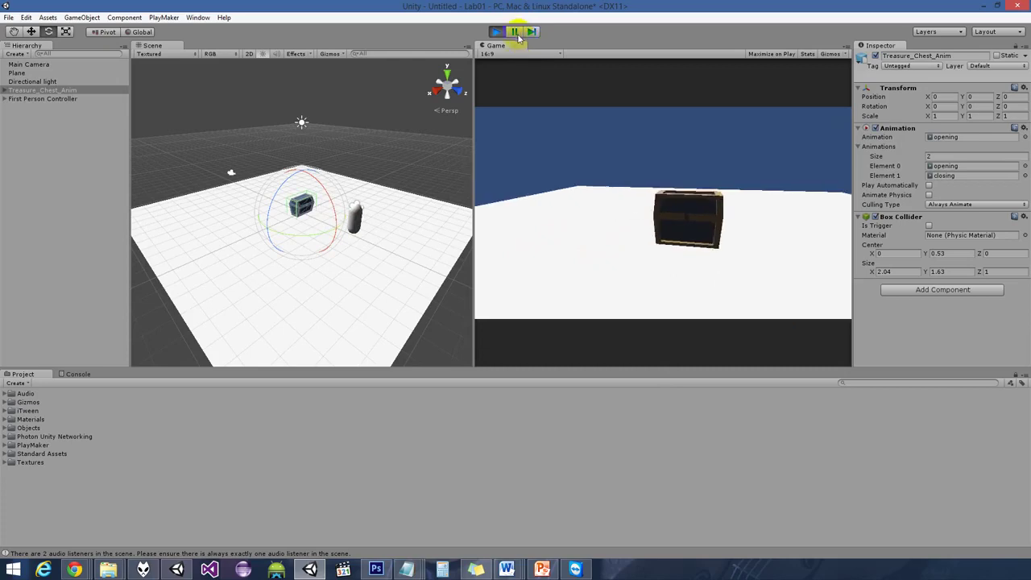
click(496, 32)
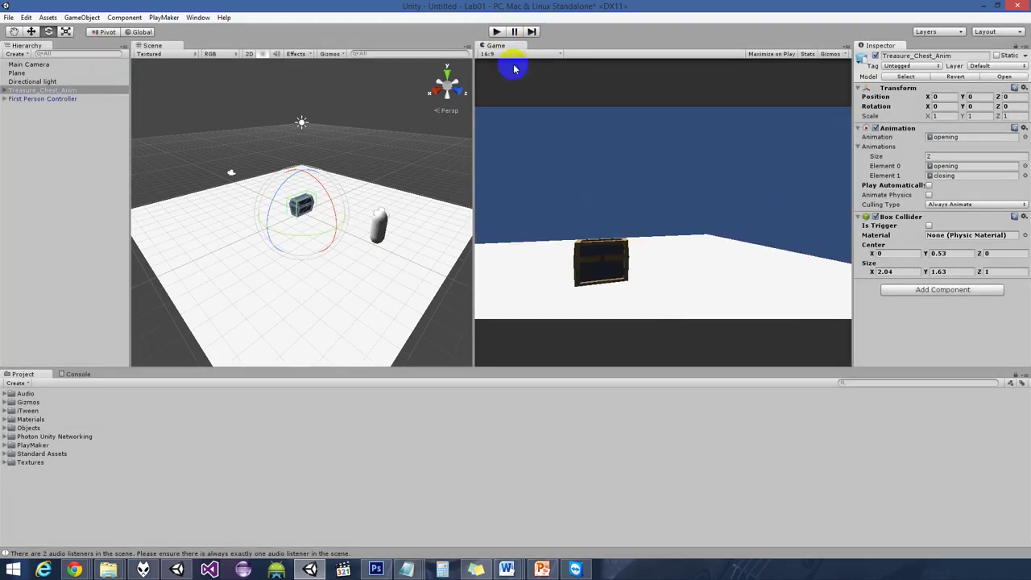
- Add a Sphere Collider to the chest, make it a trigger and set its radius to 3.4
click(923, 291)
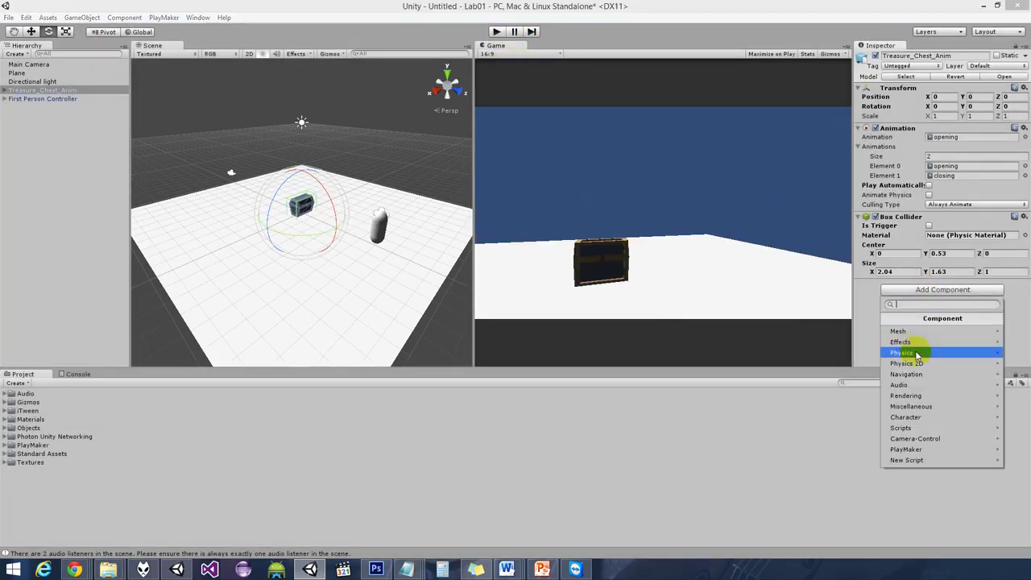
click(901, 353)
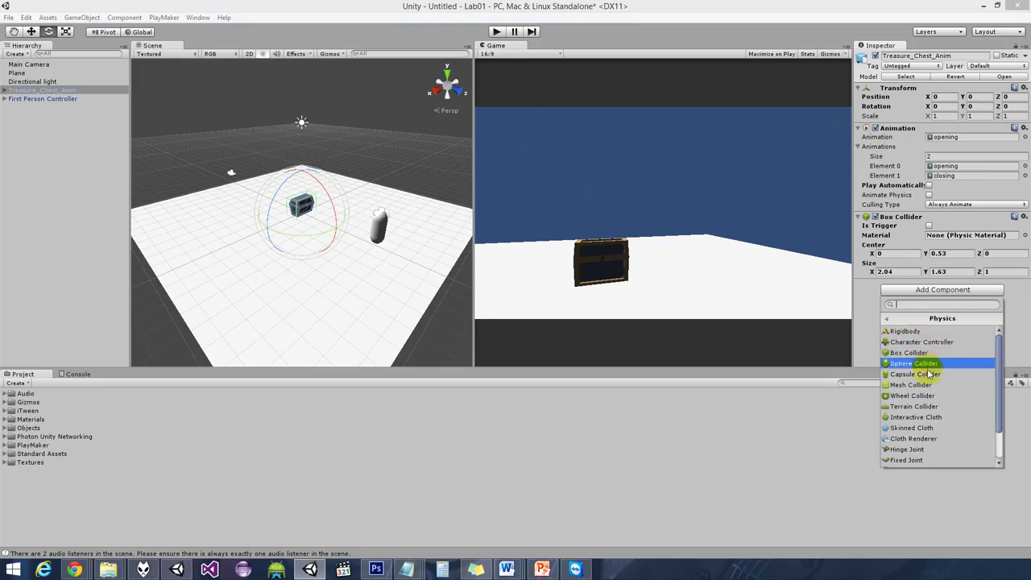
click(926, 367)
click(929, 293)
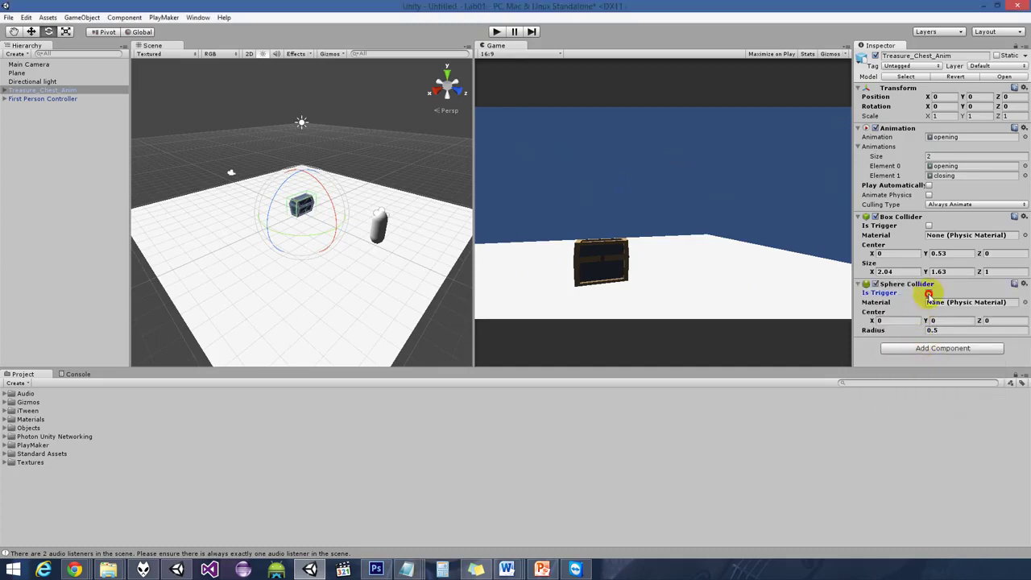
drag(872, 331, 921, 327)
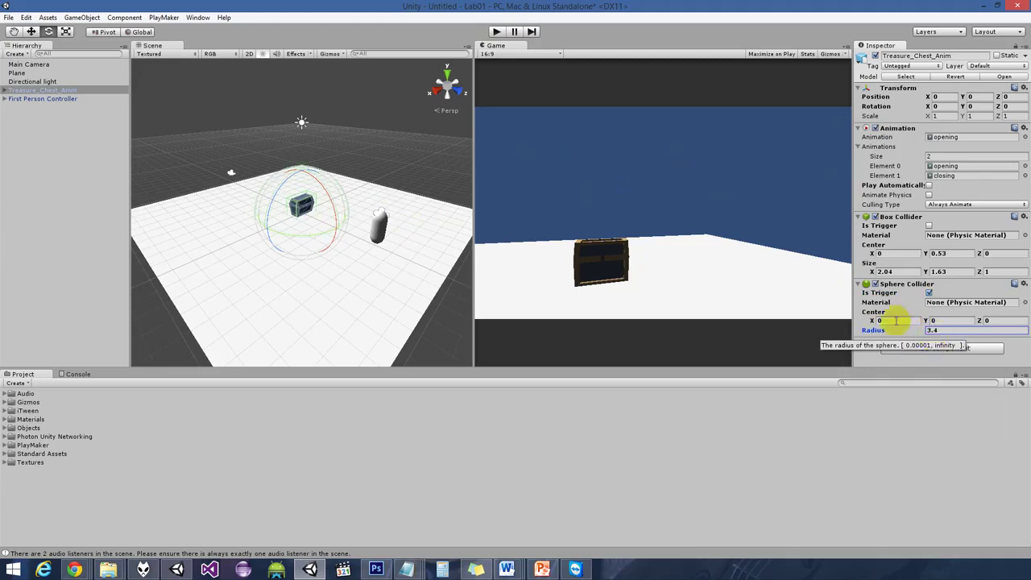
- Open the PlayMaker Editor for the treasure chest and add an FSM to it
click(89, 89)
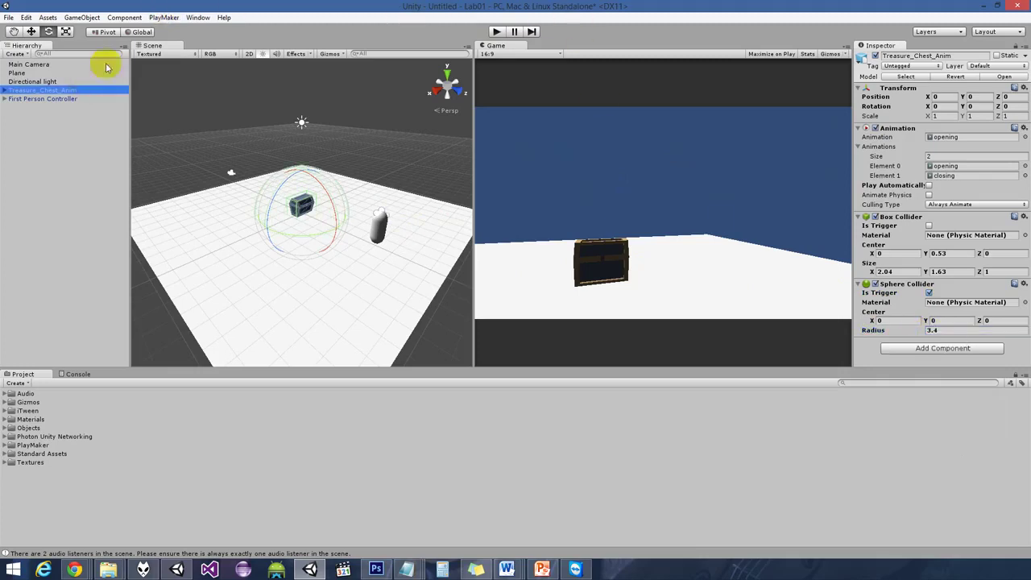
click(160, 18)
click(157, 30)
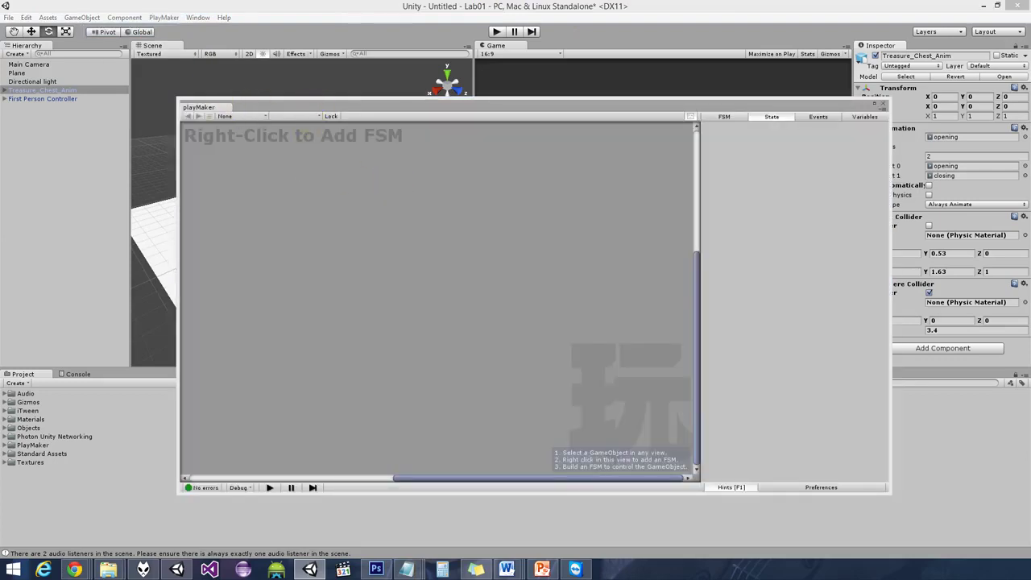
click(244, 117)
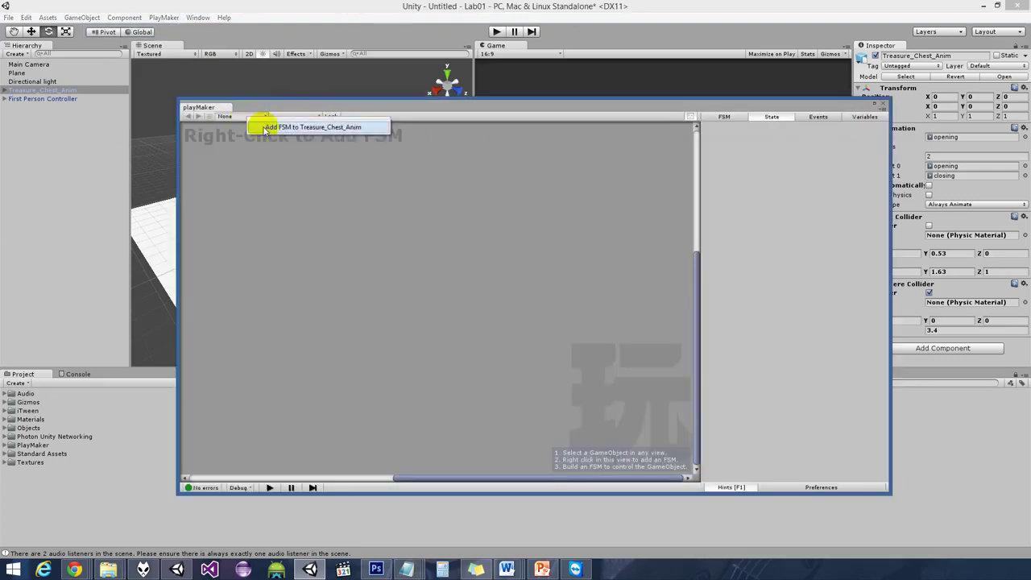
click(266, 128)
- Rename the FSM's start state as Closed and add a second state named Open level with it
click(801, 127)
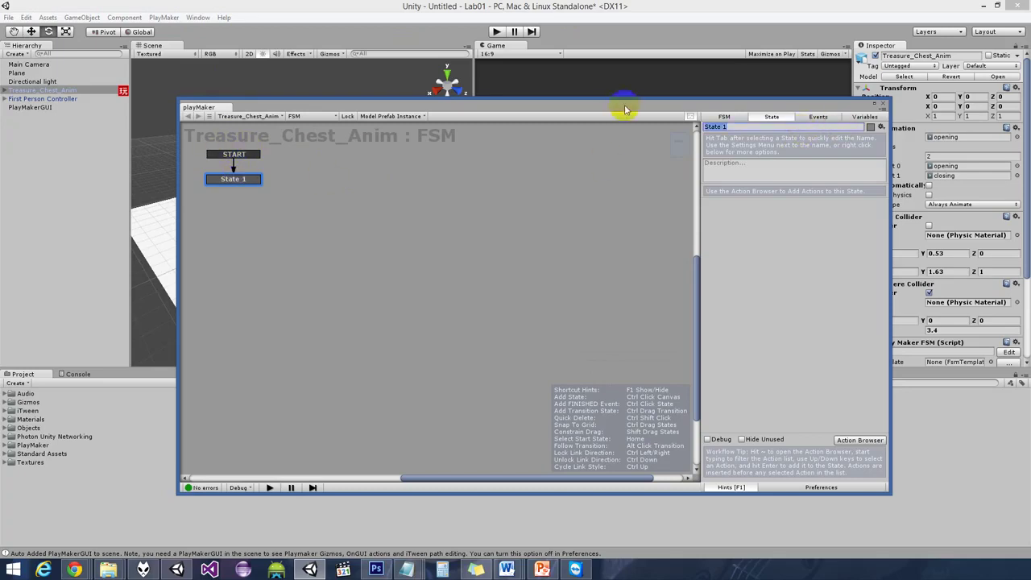
right_click(397, 198)
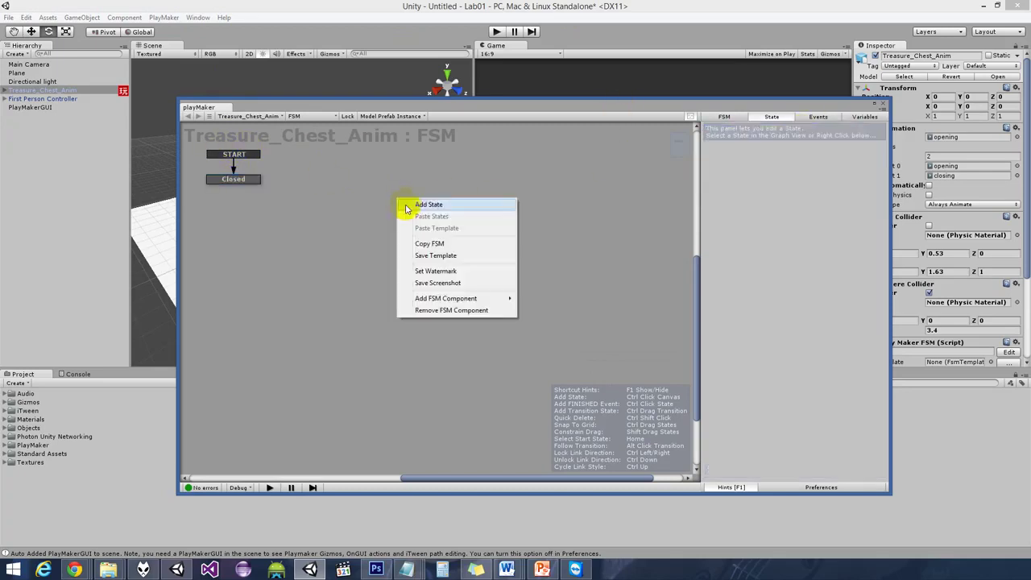
click(406, 202)
text(Open)
drag(441, 208, 428, 187)
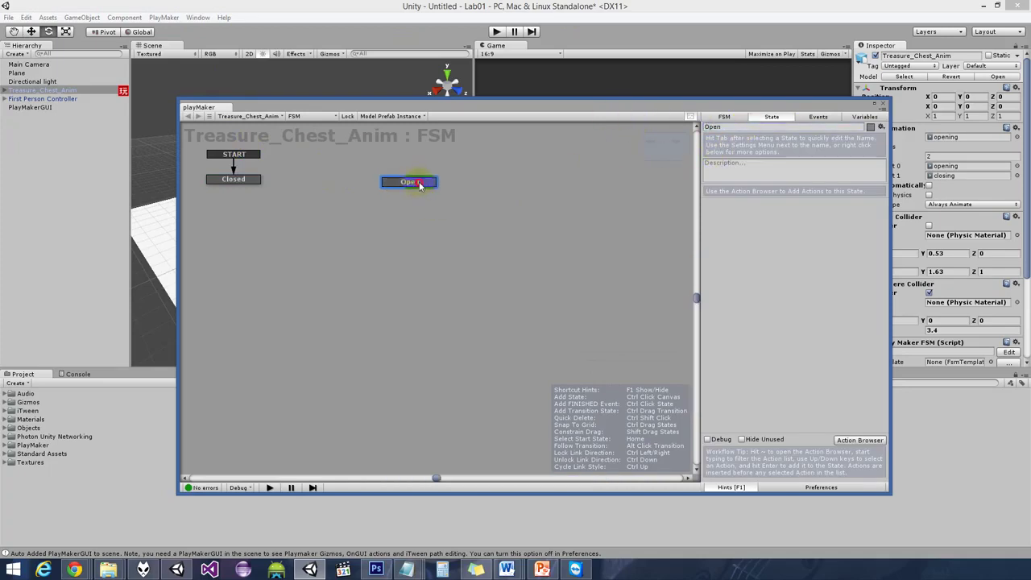
- Create the events Close and Open in the chest's FSM
click(819, 117)
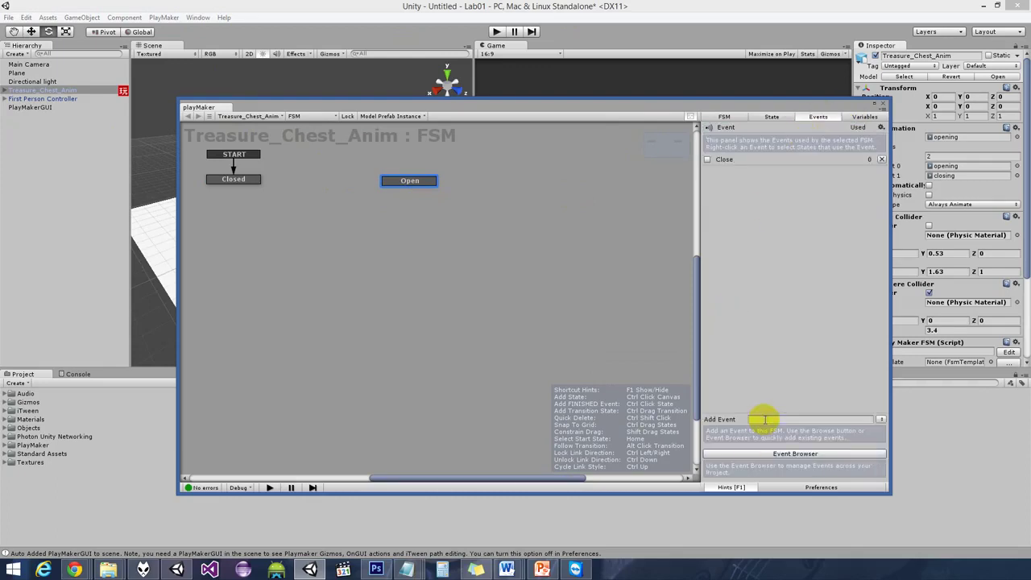
key(Return)
- Add an Open transition to the Closed state and a Close transition to the Open state
click(229, 179)
right_click(224, 184)
mouse_move(234, 190)
click(198, 201)
right_click(435, 181)
mouse_move(445, 187)
click(365, 186)
- Add a new state named Opening to the FSM
right_click(309, 206)
click(342, 216)
click(750, 129)
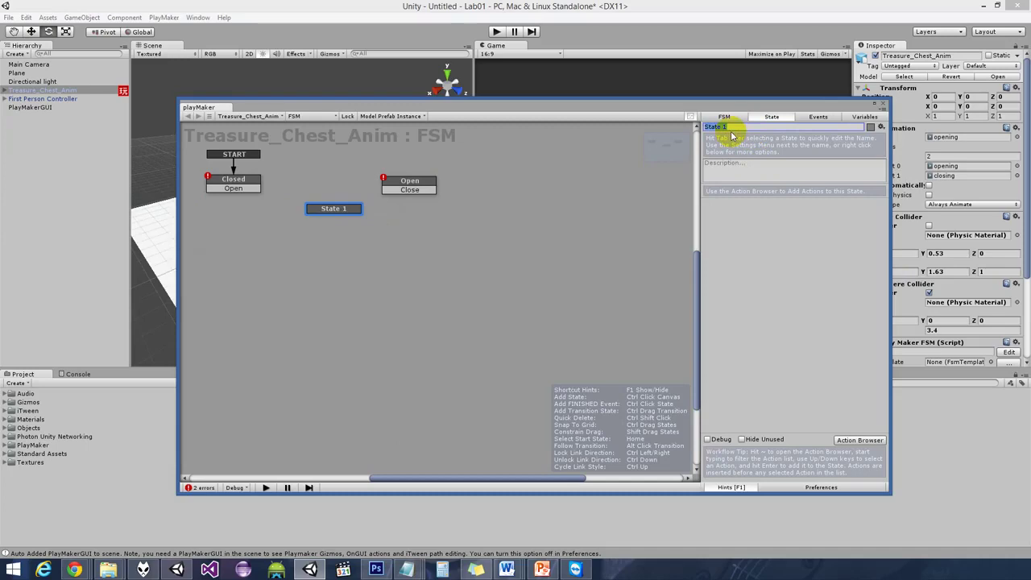
text(Open)
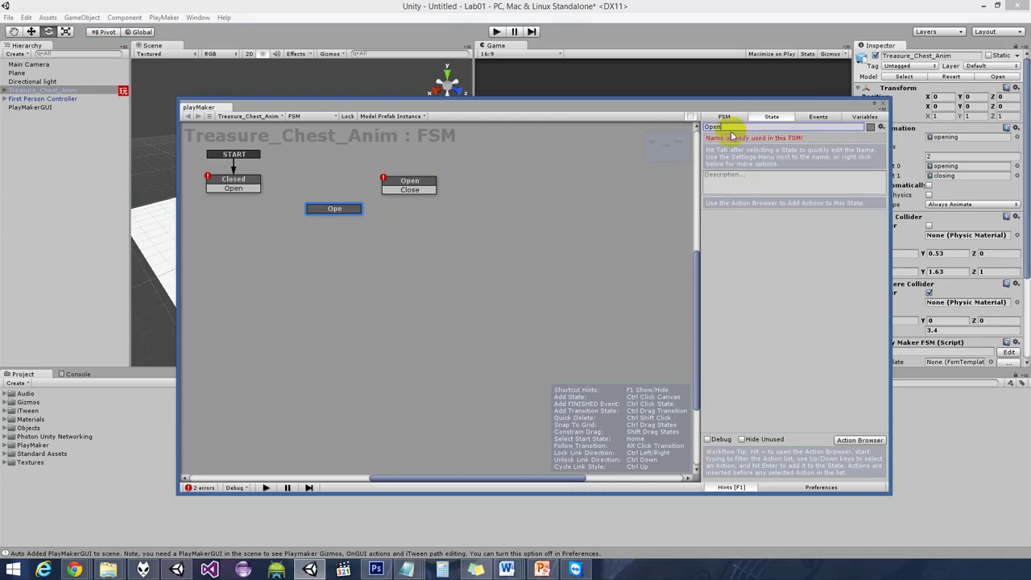
text(i)
- Add a state named Closing and arrange the graph with Opening between Closed and Open, and Closing below Opening
right_click(414, 209)
click(429, 213)
click(725, 127)
text(Closing)
drag(352, 212, 350, 176)
drag(423, 180, 341, 238)
- Add a FINISHED transition to both the Opening and Closing states
right_click(335, 175)
mouse_move(358, 183)
click(278, 207)
click(334, 233)
right_click(332, 233)
mouse_move(359, 239)
click(301, 244)
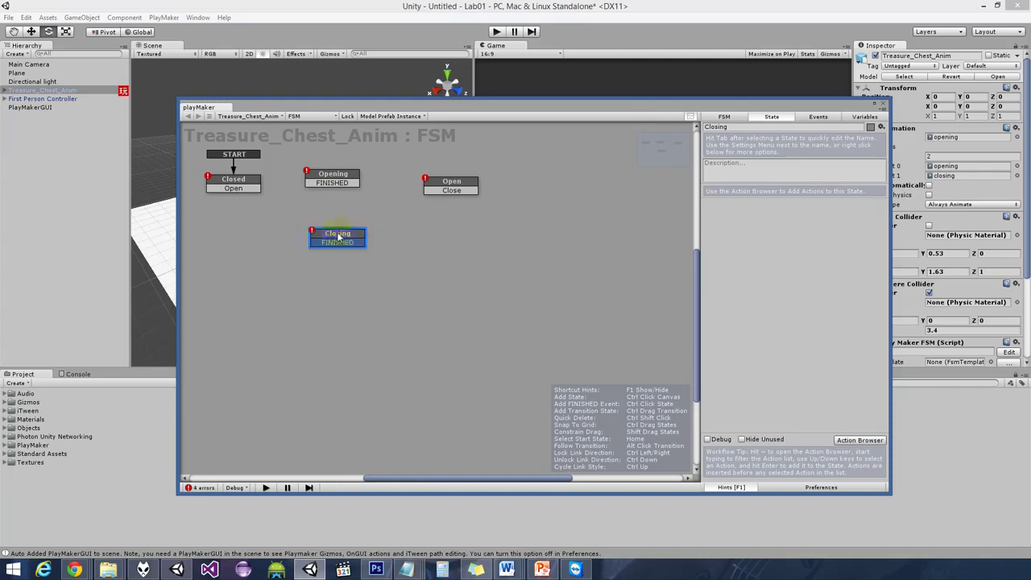
- Link Closed's Open event to Opening, Opening's FINISHED to Open, Open's Close event to Closing, and Closing's FINISHED to Closed
mouse_move(252, 189)
mouse_down()
mouse_move(395, 187)
mouse_move(387, 237)
mouse_move(254, 212)
mouse_move(251, 188)
mouse_up()
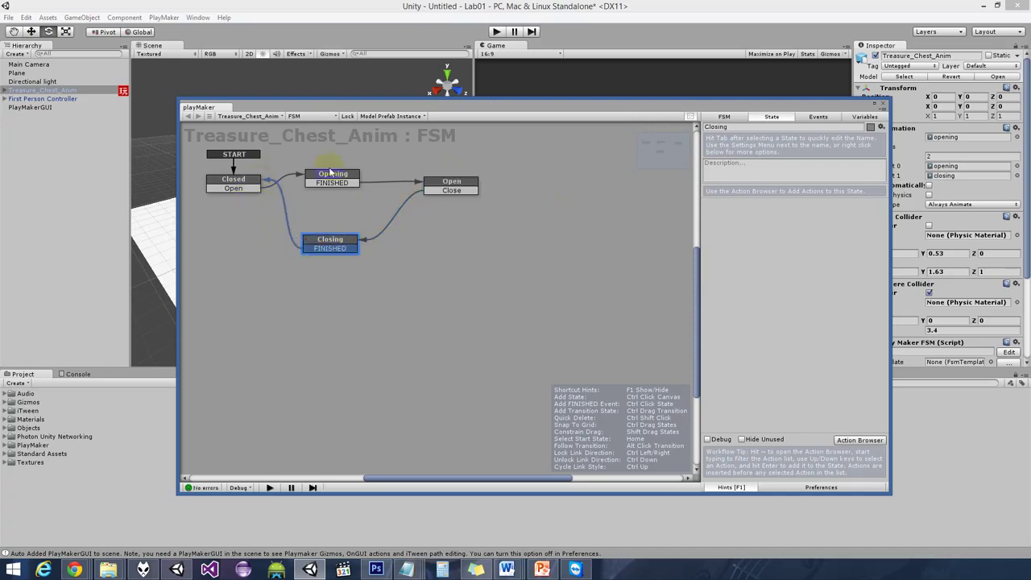
- Shift the Opening state slightly up in the graph and add a Physics Trigger Event action to the Closed state
drag(338, 175, 335, 161)
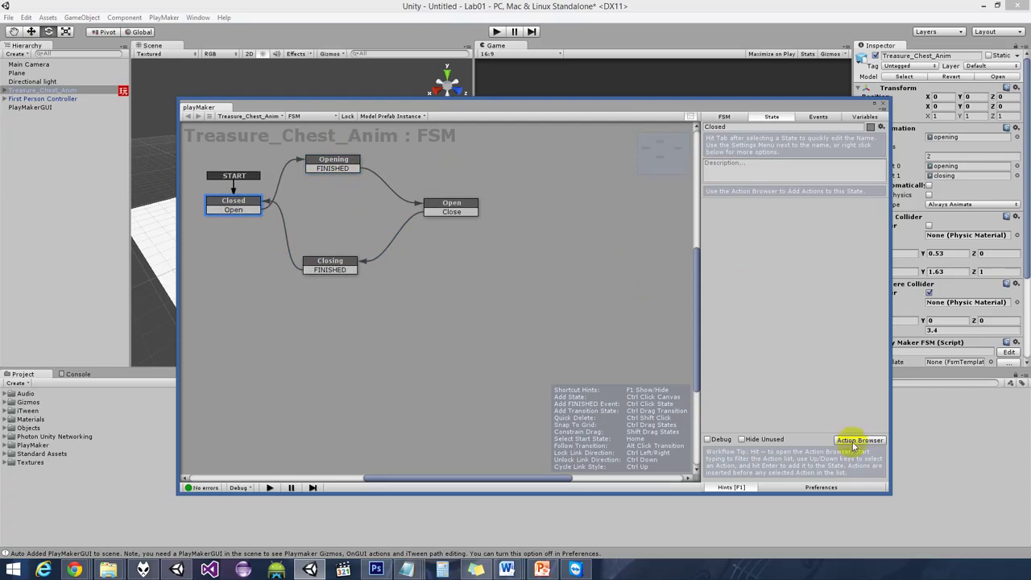
click(857, 441)
click(538, 339)
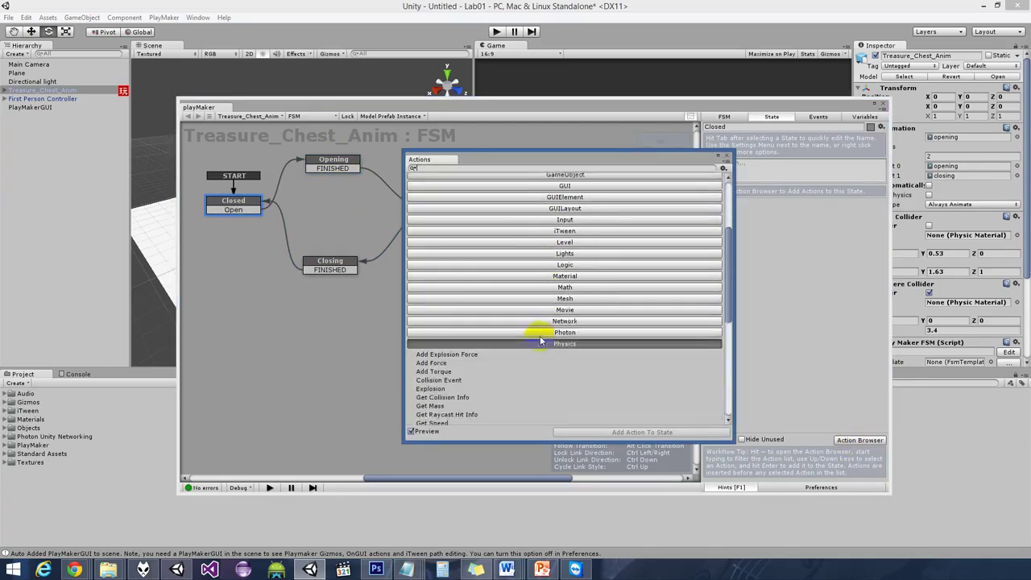
scroll(540, 341, down, 6)
scroll(523, 321, up, 2)
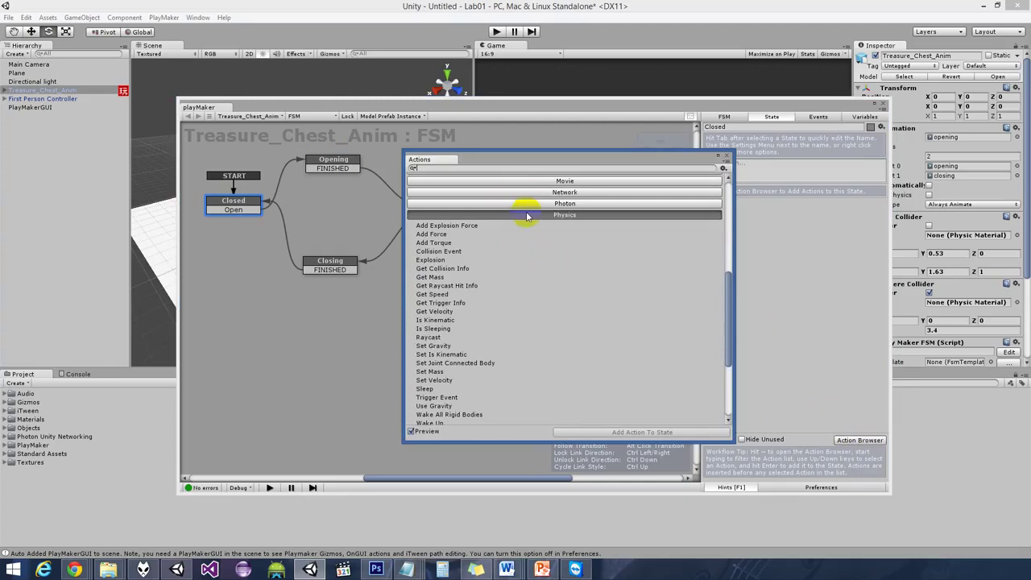
click(437, 397)
click(633, 433)
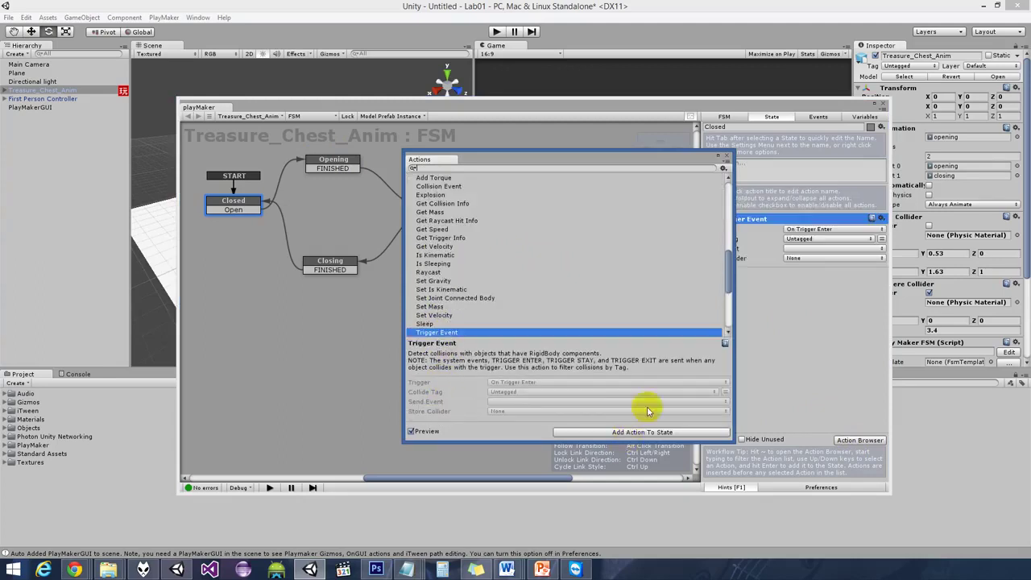
click(730, 158)
- Configure Closed's Trigger Event to use On Trigger Enter and send the Open event
click(795, 230)
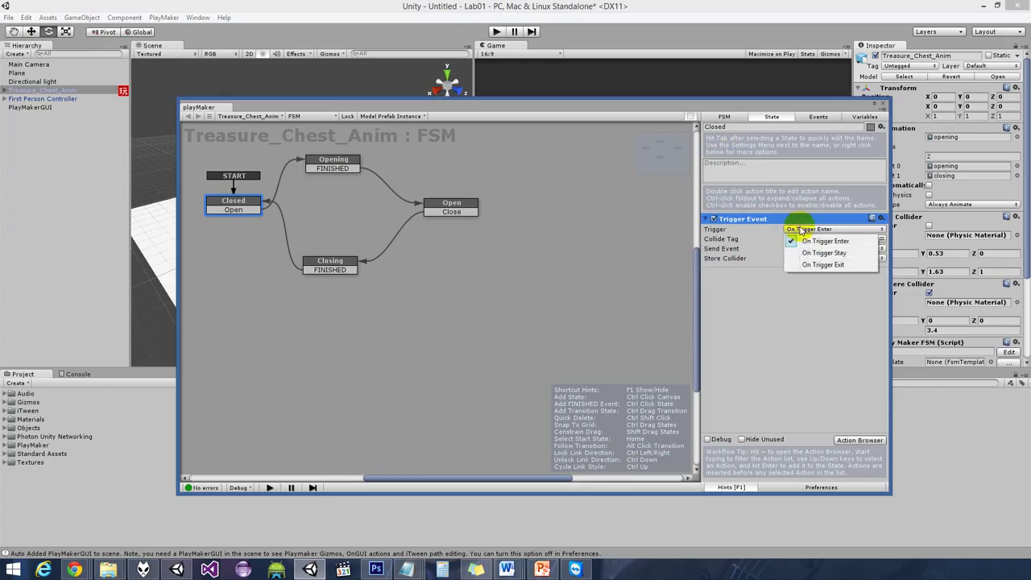
click(806, 241)
click(806, 248)
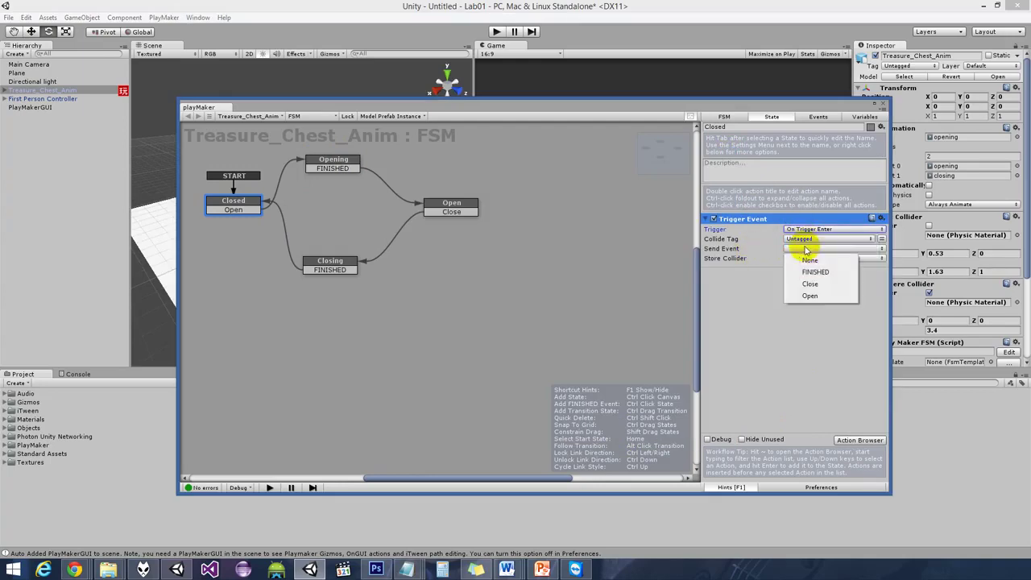
click(810, 296)
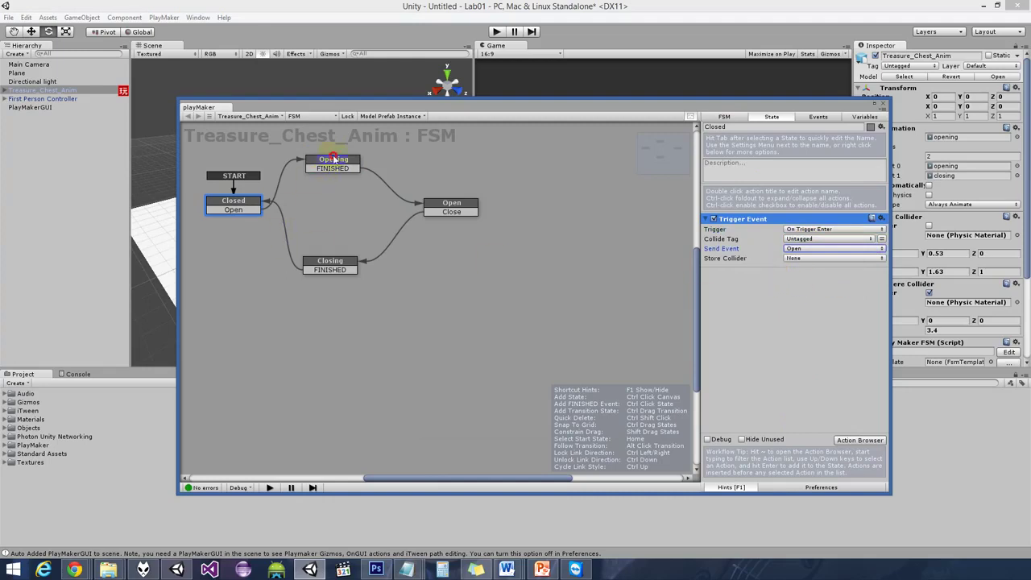
- Add a Play Animation action to the Opening state with the opening clip as its animation name
click(334, 158)
click(860, 440)
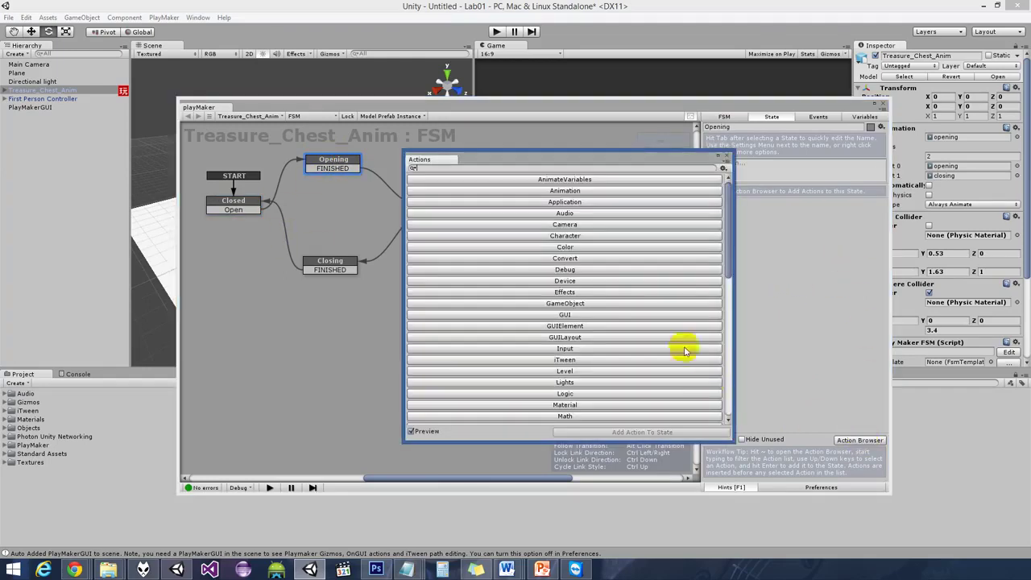
click(574, 191)
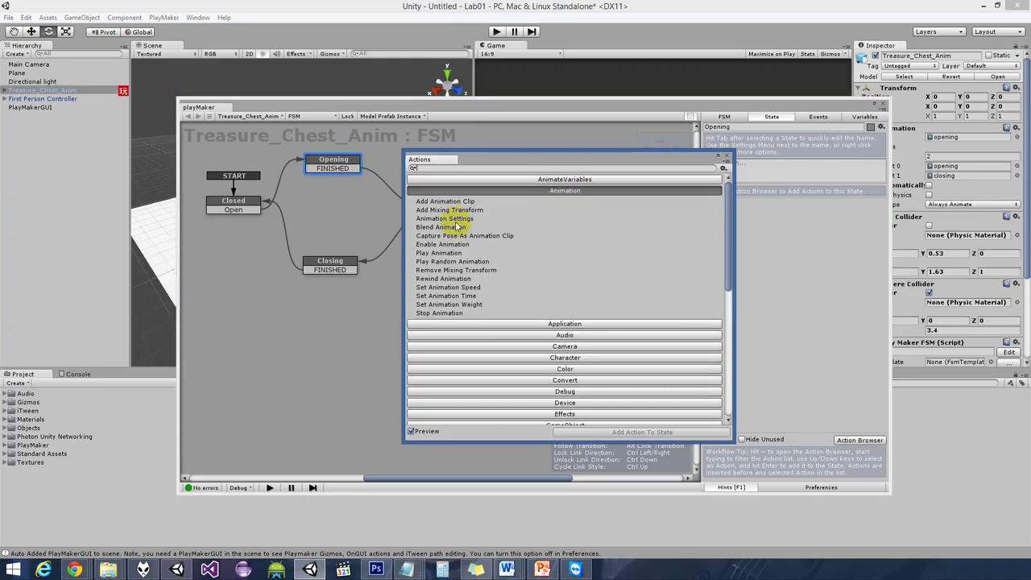
click(437, 256)
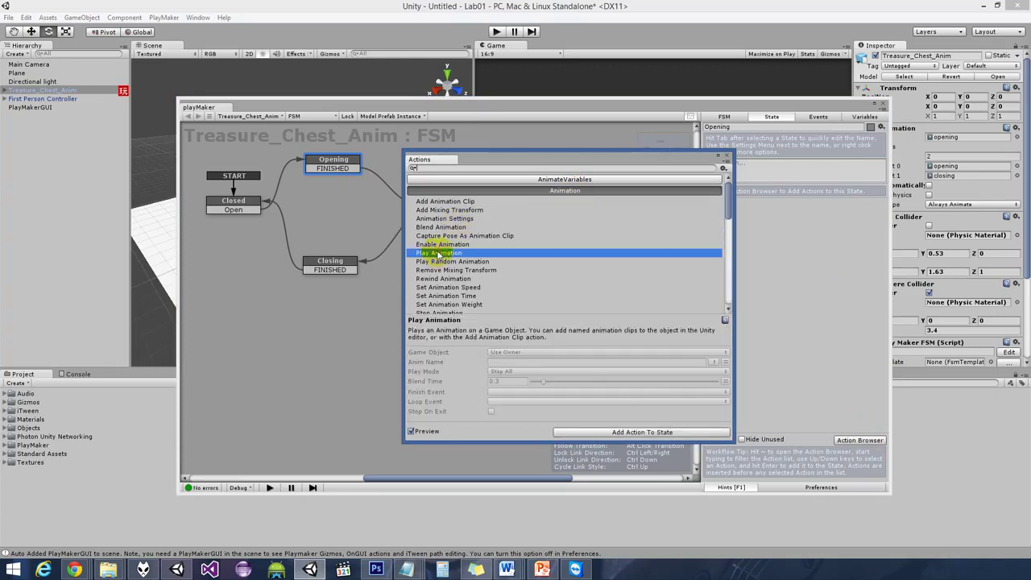
click(677, 432)
click(729, 156)
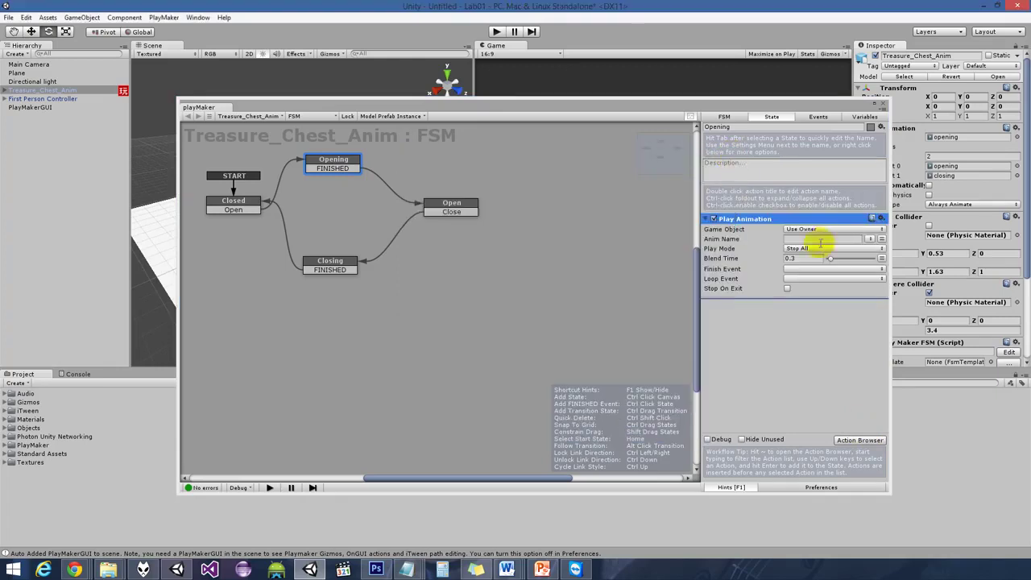
click(868, 239)
click(877, 252)
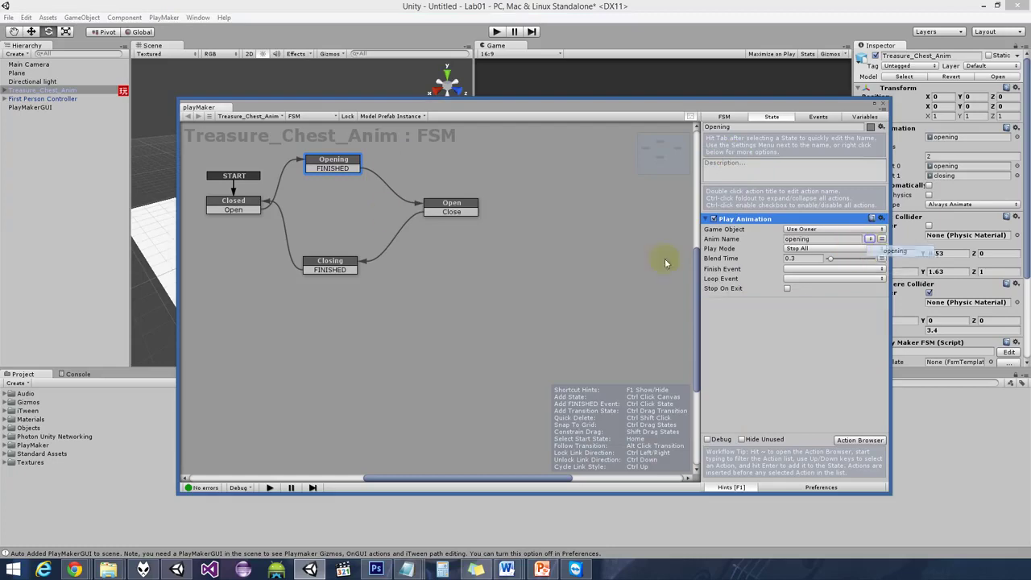
- Nudge the Open state closer to the Opening state and add a Physics Trigger Event action to Open
drag(463, 211, 453, 205)
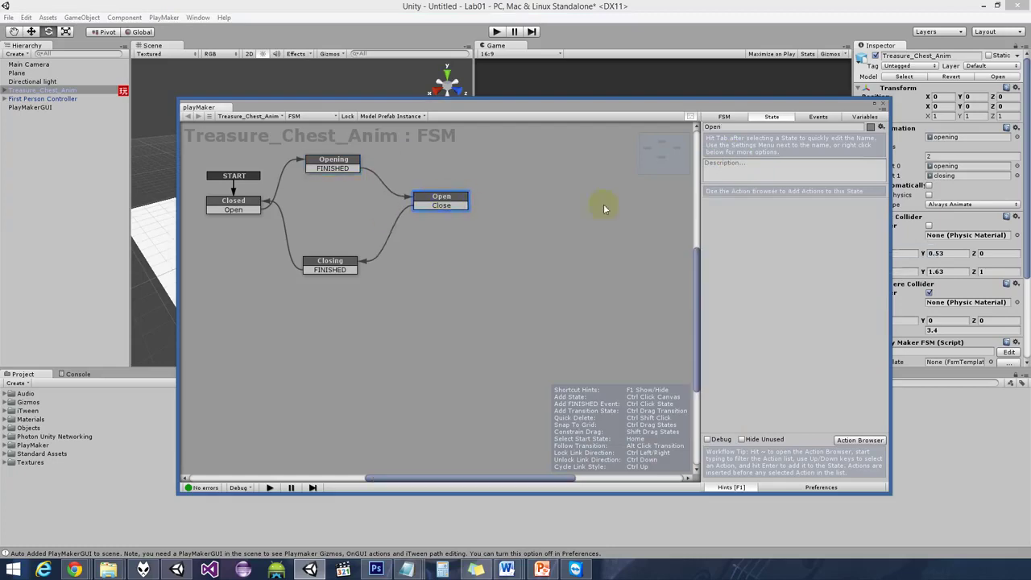
click(860, 440)
scroll(508, 353, down, 5)
scroll(509, 353, down, 3)
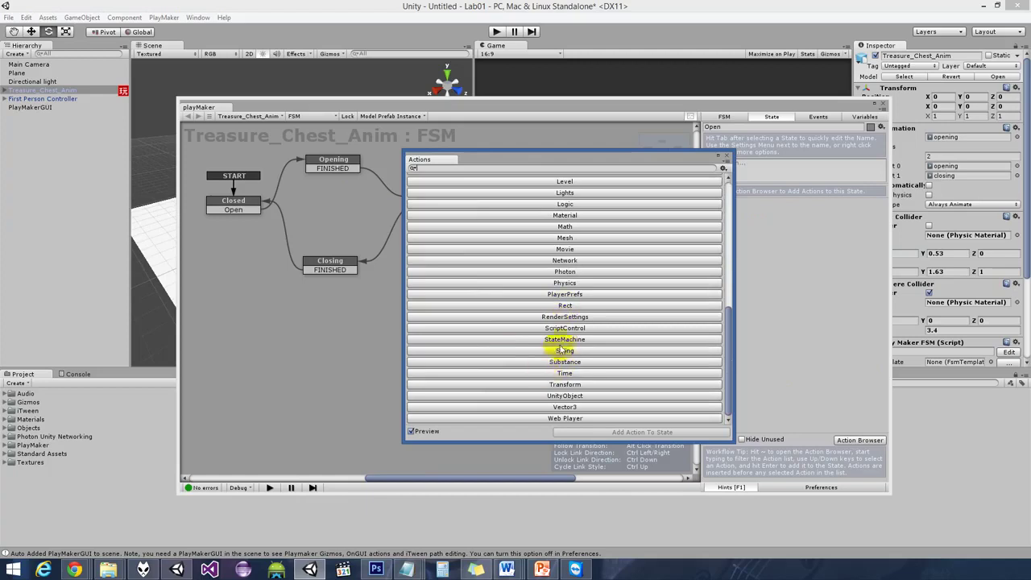
click(565, 283)
scroll(499, 306, down, 2)
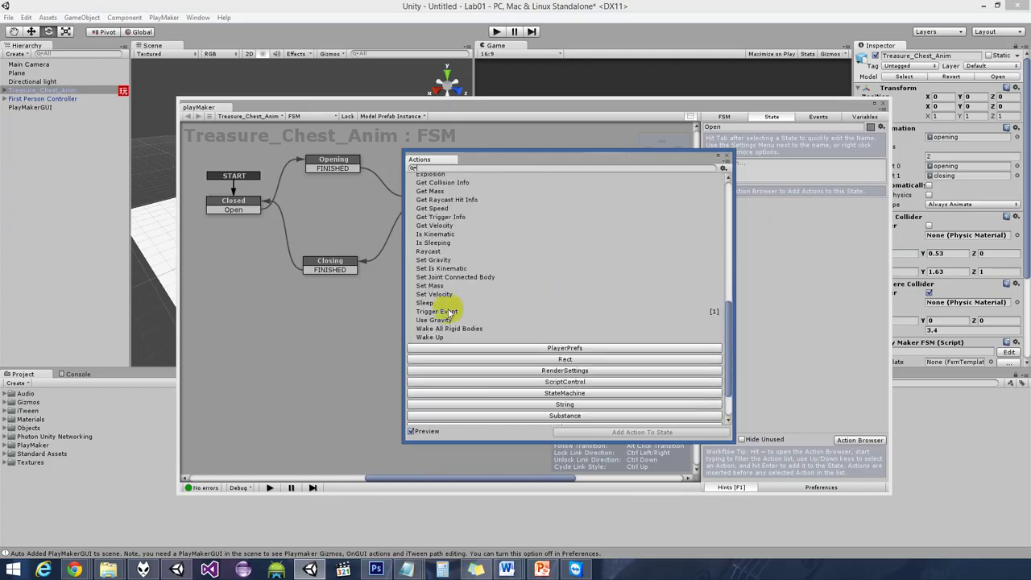
click(448, 311)
click(602, 432)
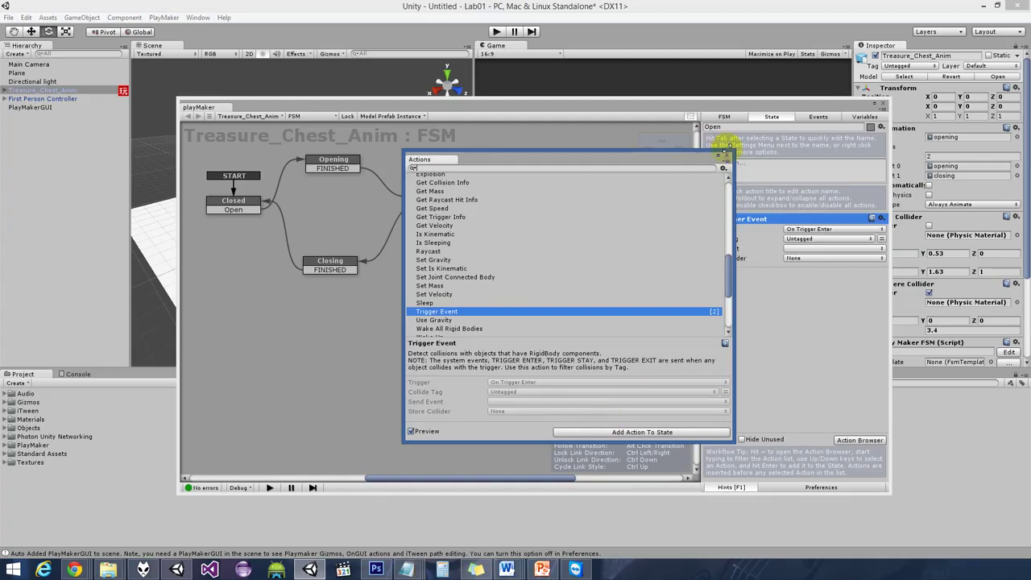
click(726, 155)
- Configure the Open state's Trigger Event to use On Trigger Exit and send the Close event
click(807, 229)
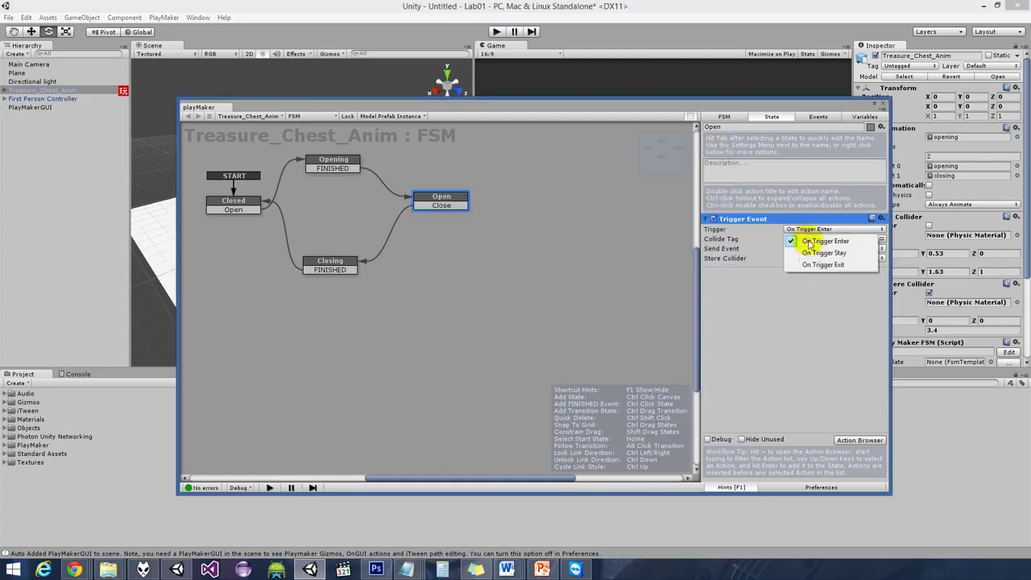
click(810, 261)
click(808, 249)
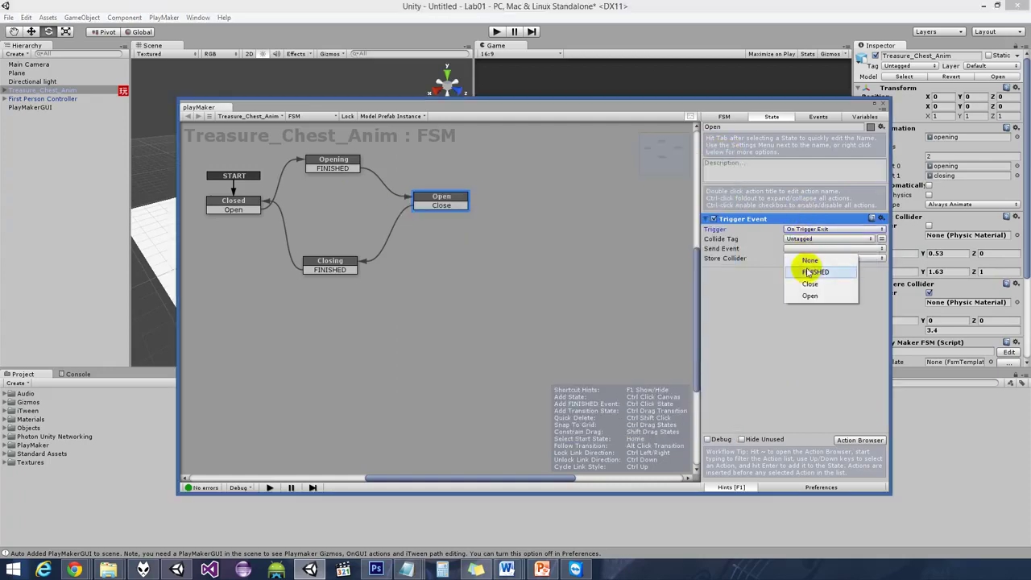
click(810, 284)
- Add a Play Animation action to the Closing state with the closing clip as its animation name
click(320, 264)
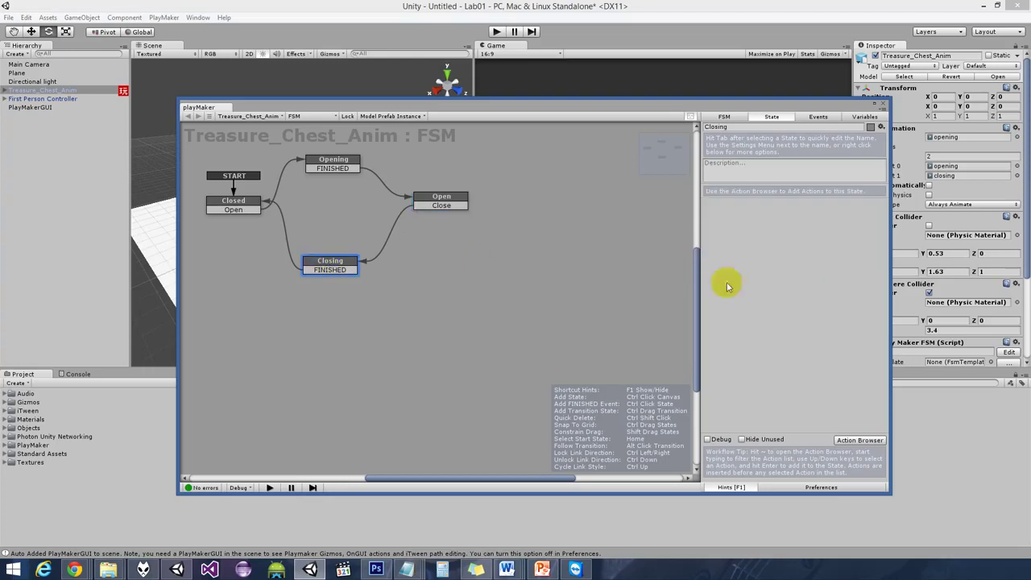
click(856, 440)
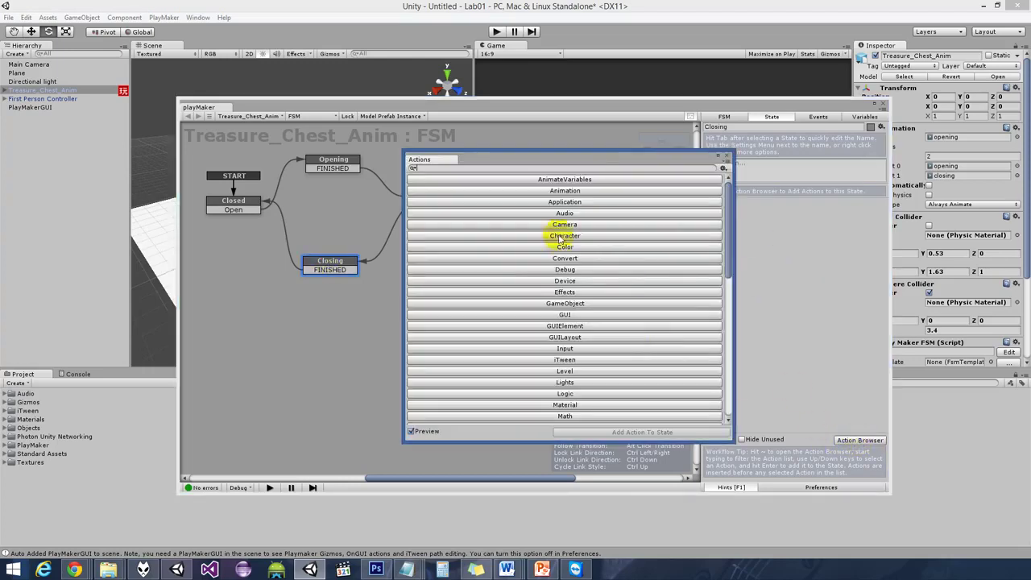
click(574, 191)
click(426, 253)
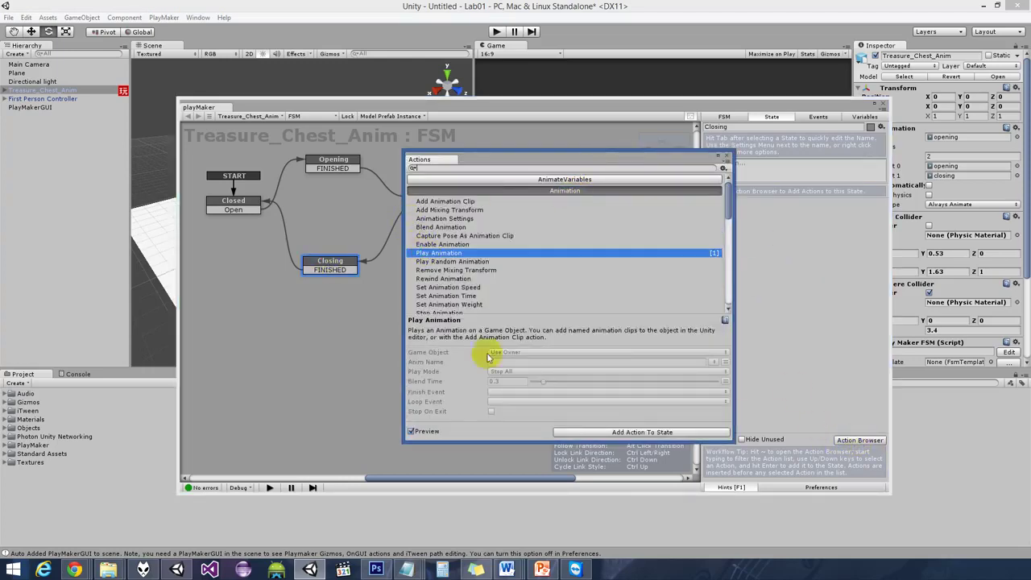
click(564, 432)
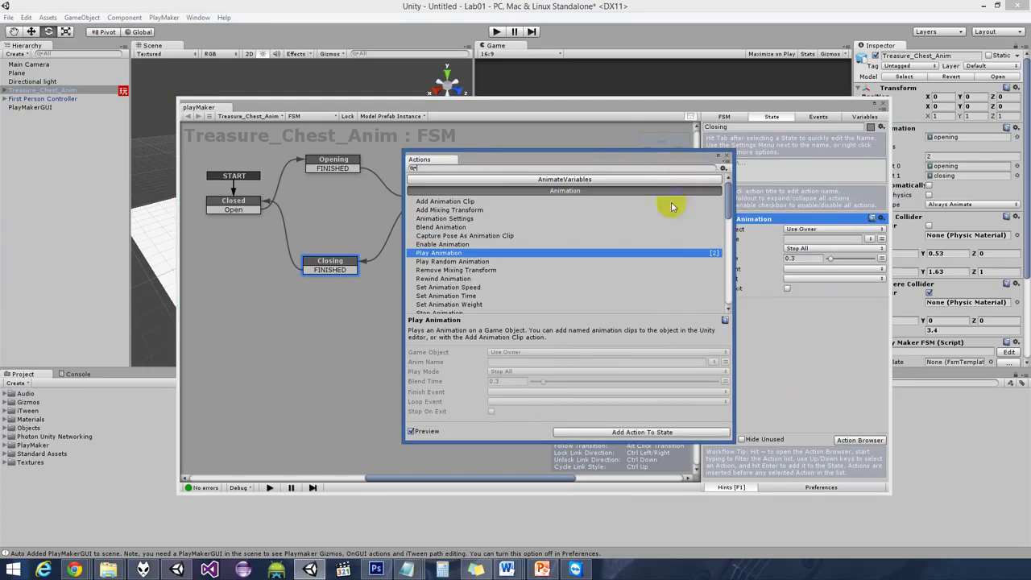
click(726, 159)
click(871, 240)
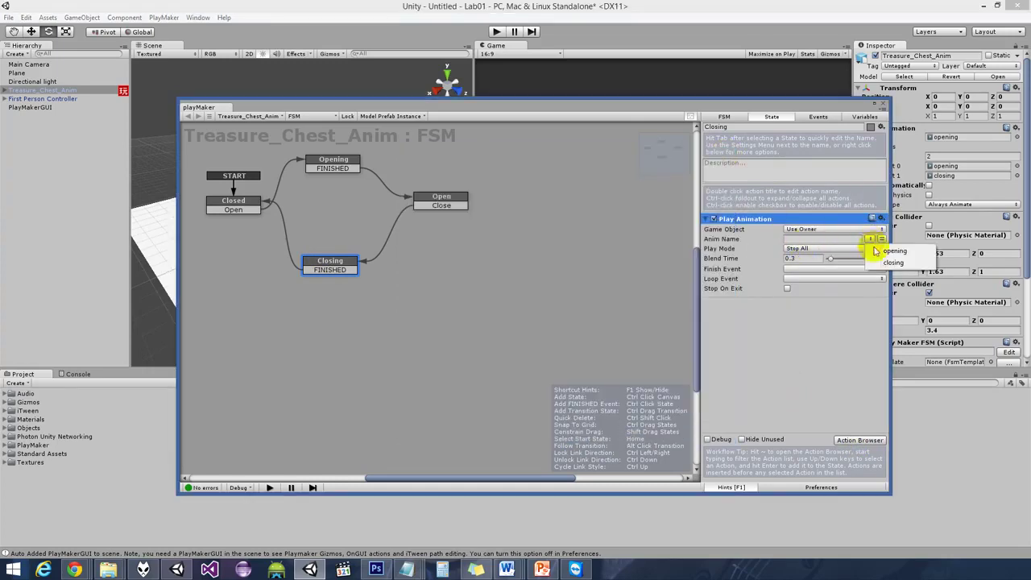
click(893, 263)
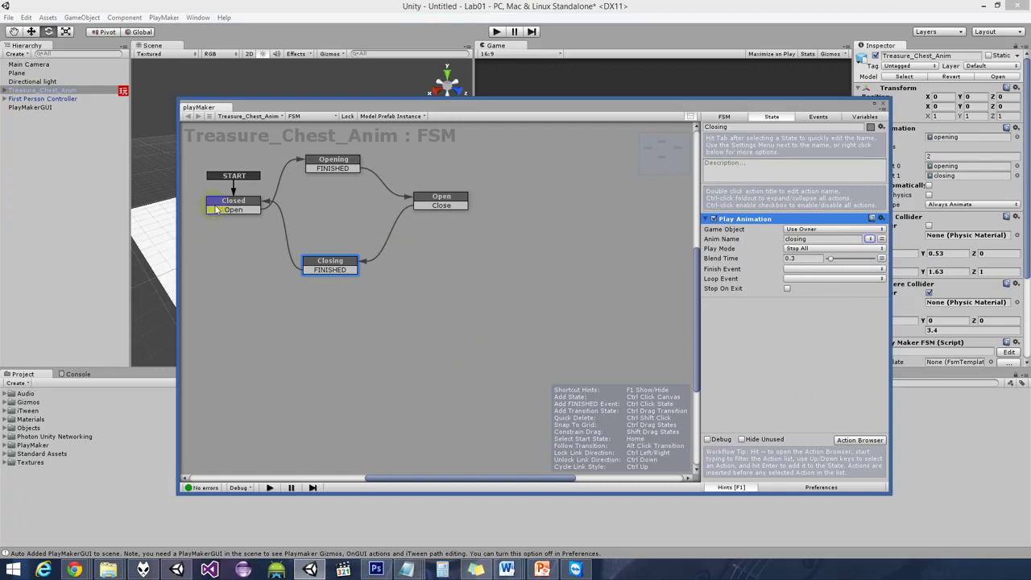
- Uncover the Scene and Game views and play-test the chest by walking the character into and out of its trigger area
click(230, 201)
drag(822, 97, 939, 390)
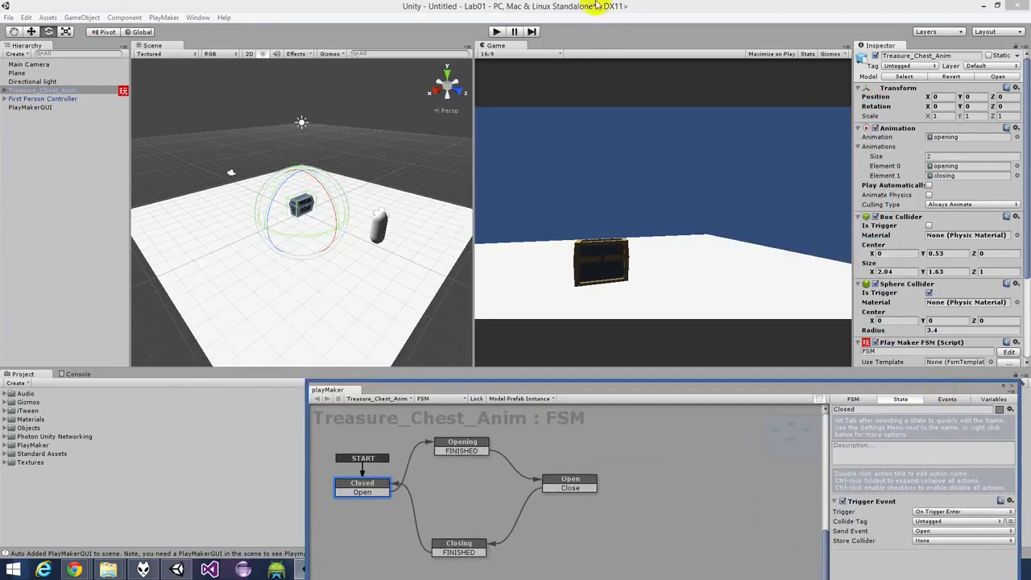
click(495, 32)
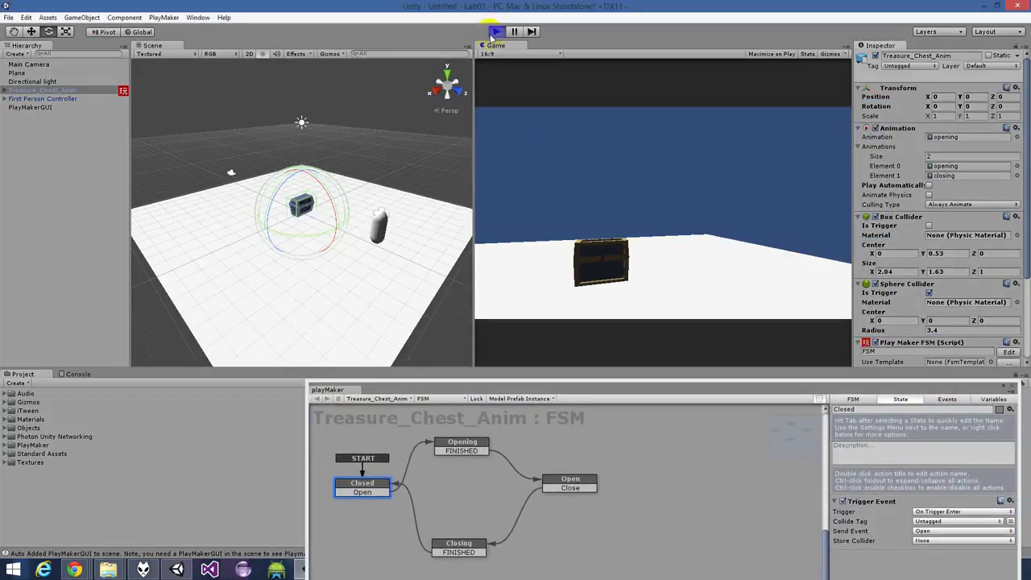
click(622, 185)
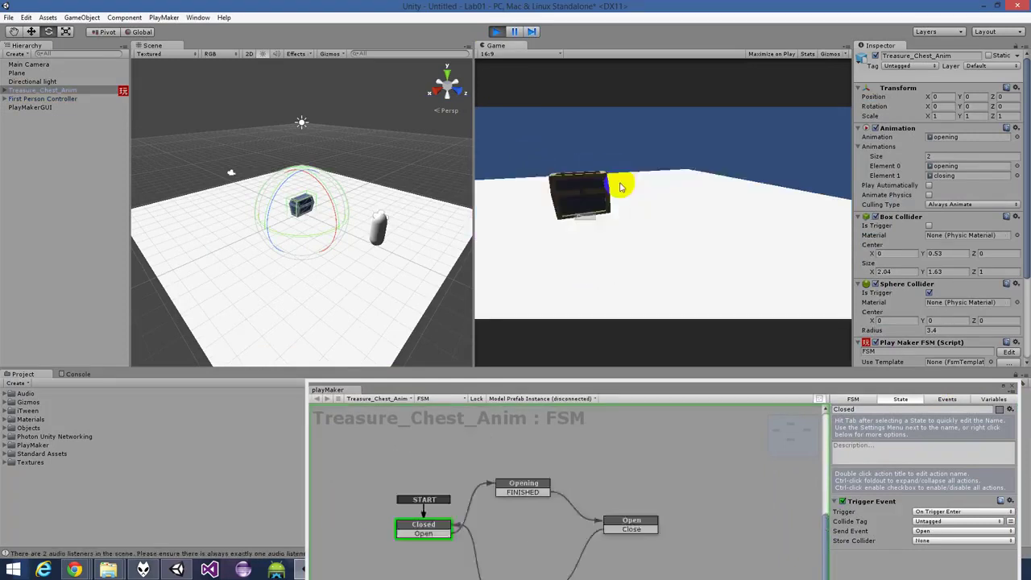
key(w)
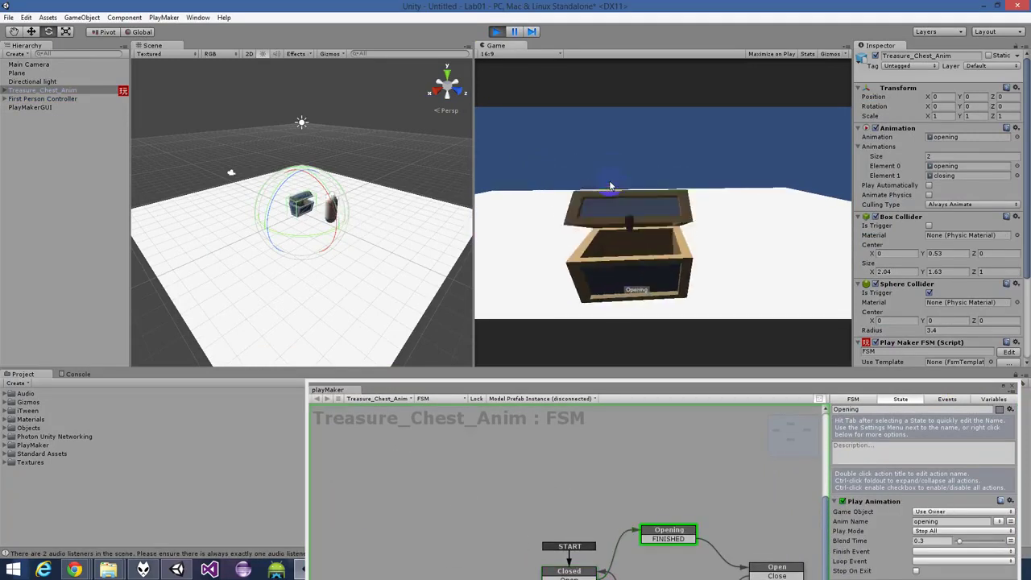
key(s)
key(w)
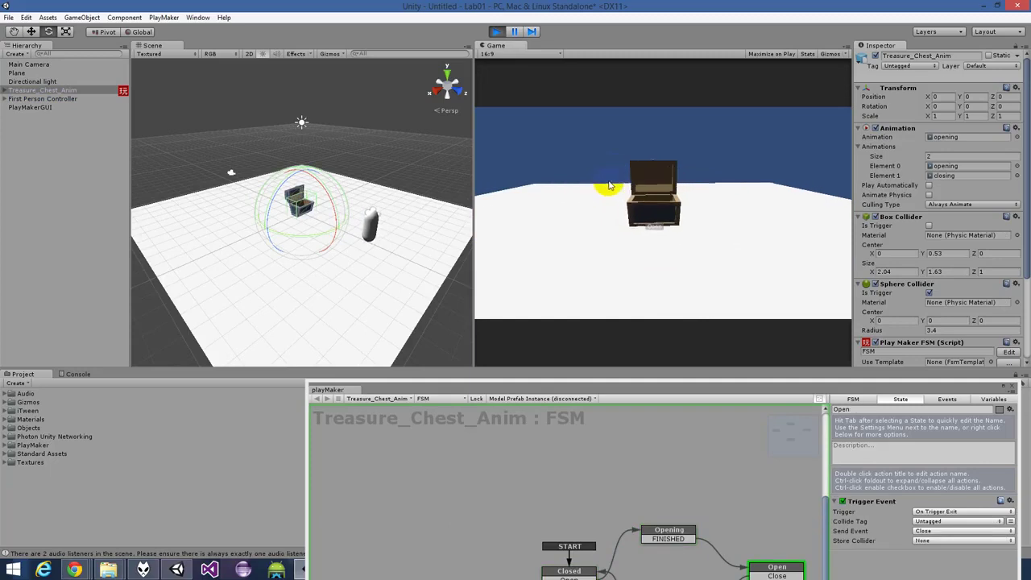
key(s)
key(s)
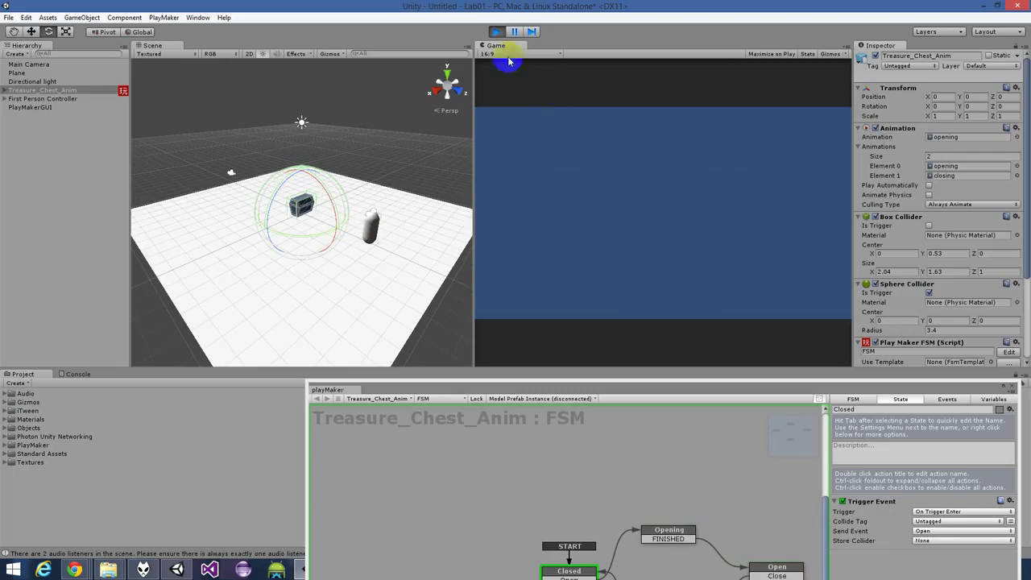
click(497, 31)
- Bring the full state graph back into view, add a Close transition to the Opening state and link it to Closing
drag(576, 387, 341, 117)
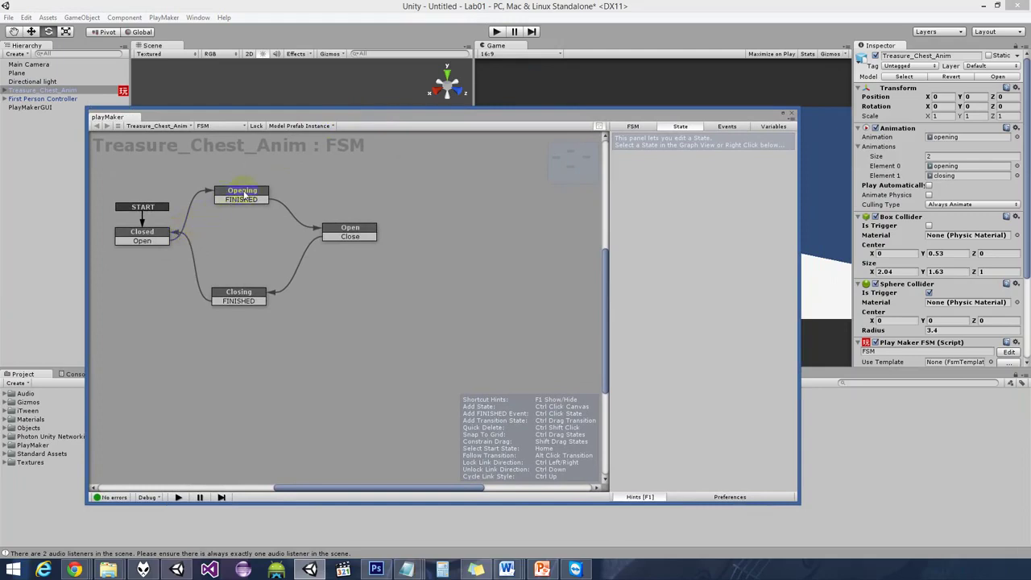
click(244, 195)
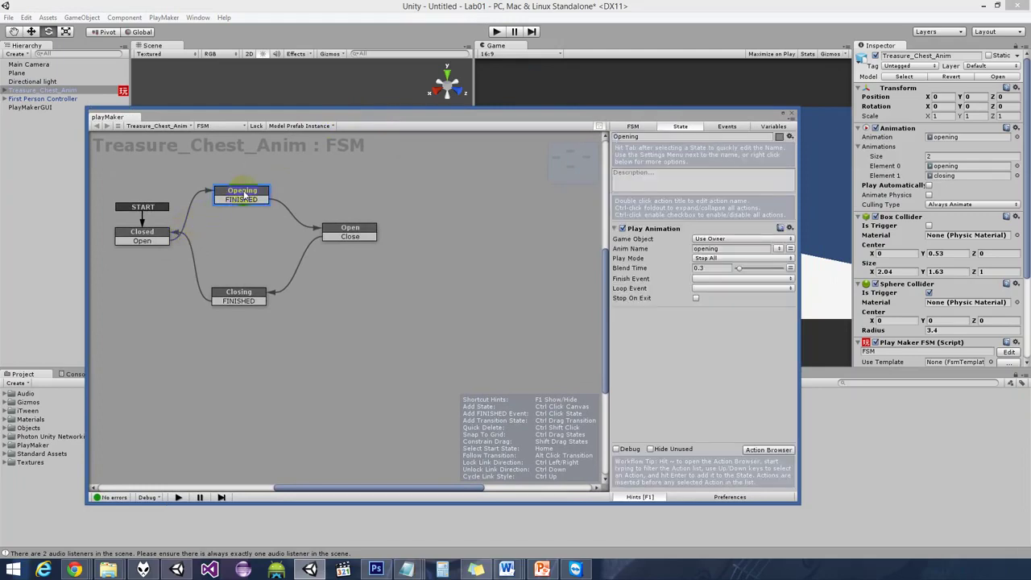
right_click(245, 197)
mouse_move(267, 200)
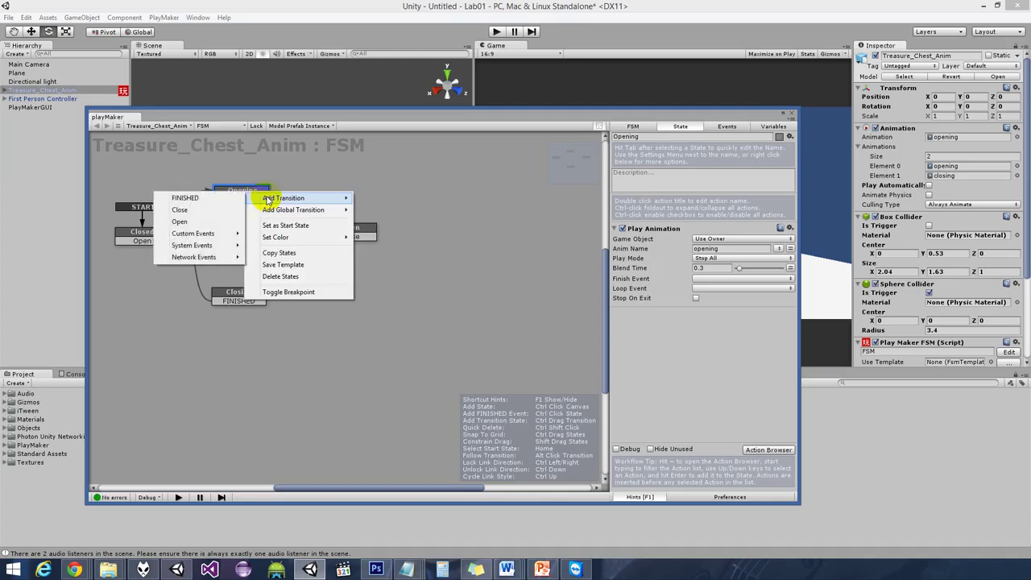
click(181, 210)
drag(196, 231, 266, 300)
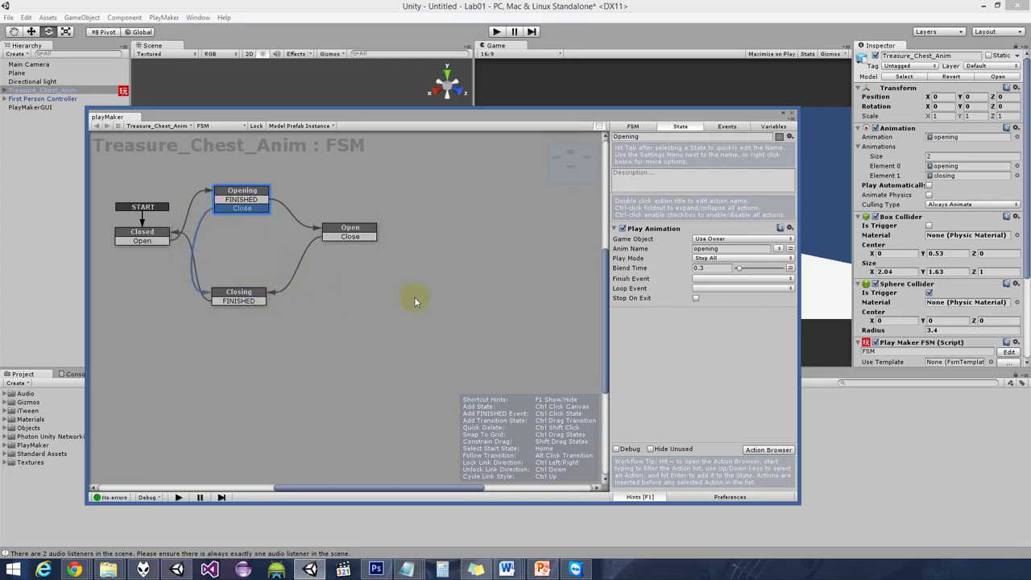
- Add a Trigger Event action from the Physics category to the Opening state
click(767, 449)
scroll(524, 338, down, 3)
scroll(536, 354, down, 4)
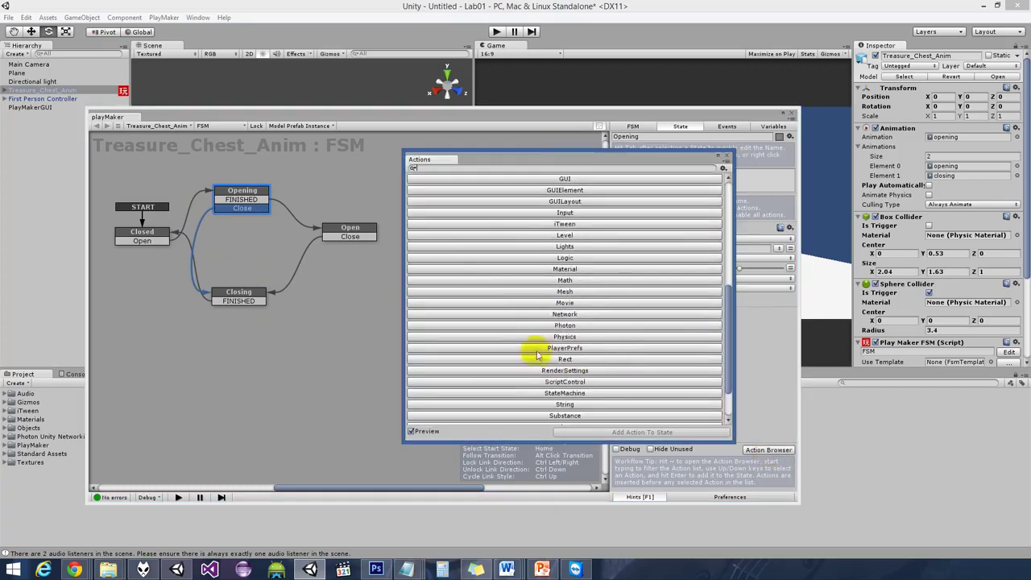
scroll(537, 356, down, 2)
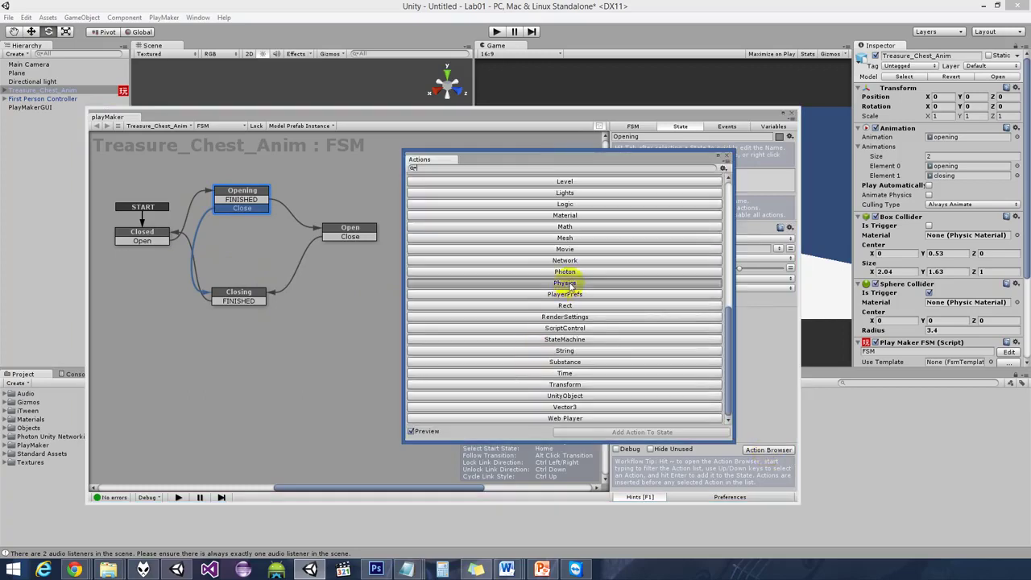
click(566, 282)
click(452, 343)
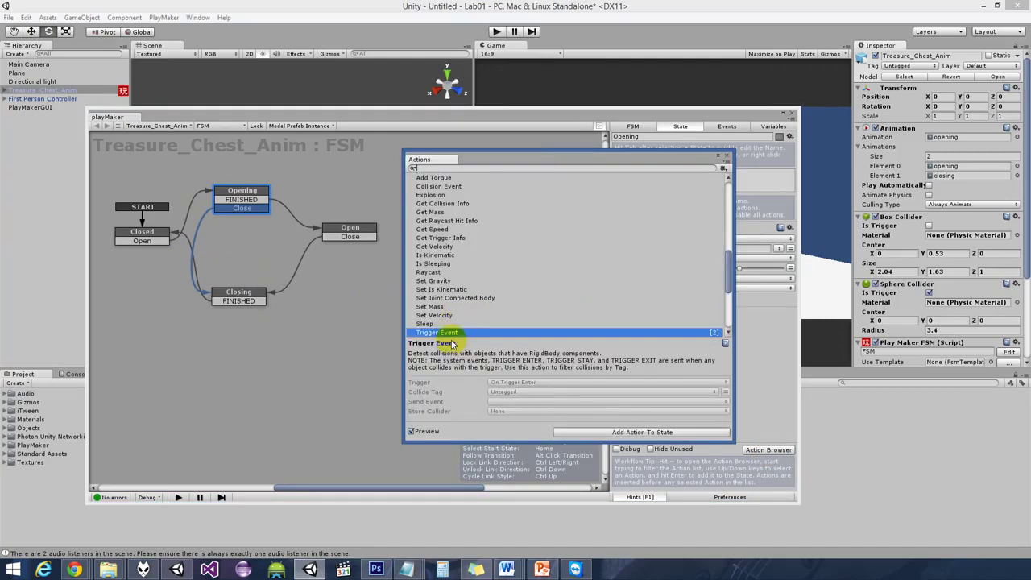
click(597, 431)
click(726, 159)
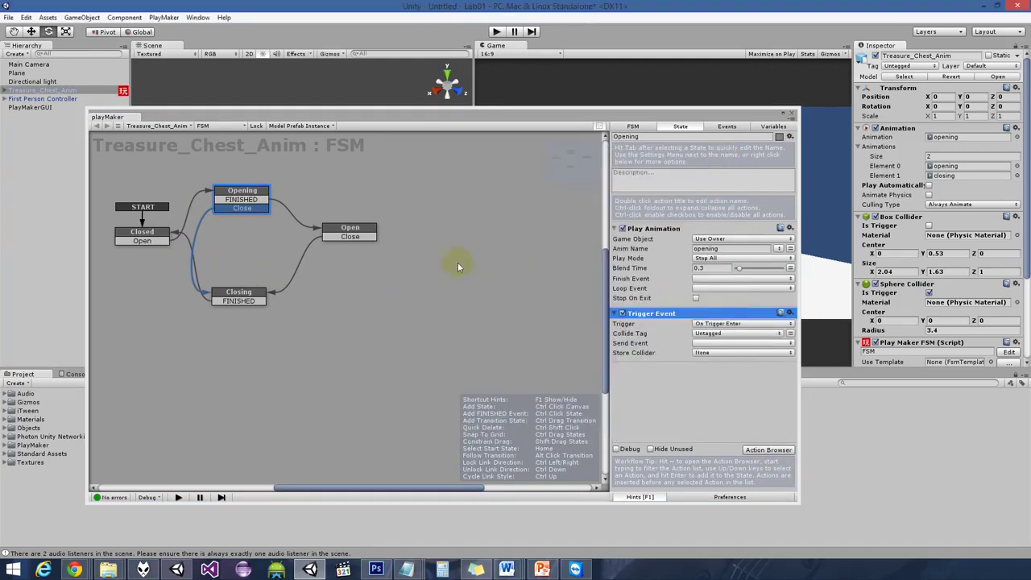
- Configure the Opening state's Trigger Event to use On Trigger Exit and send the Close event
click(740, 325)
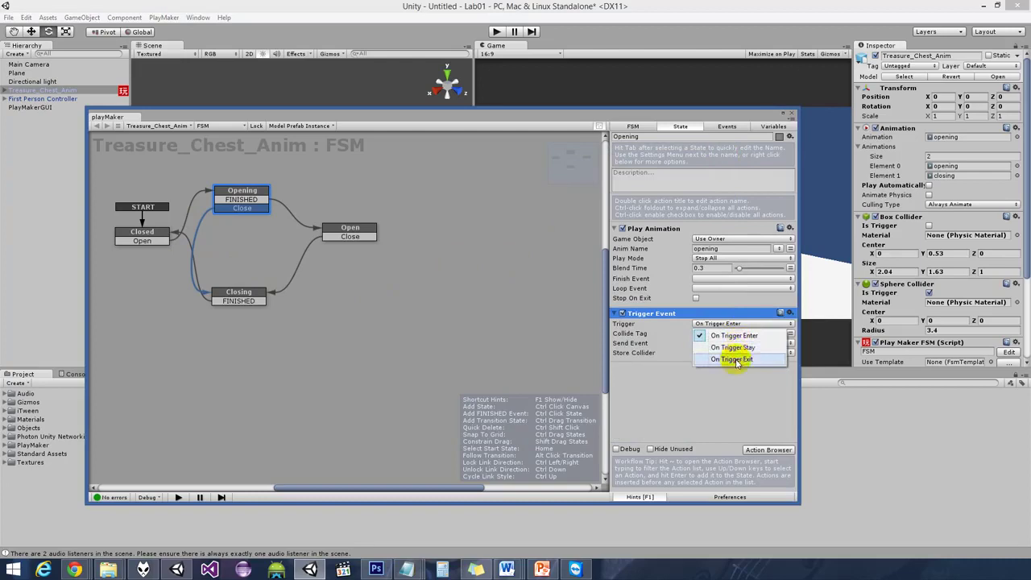
click(733, 358)
click(722, 344)
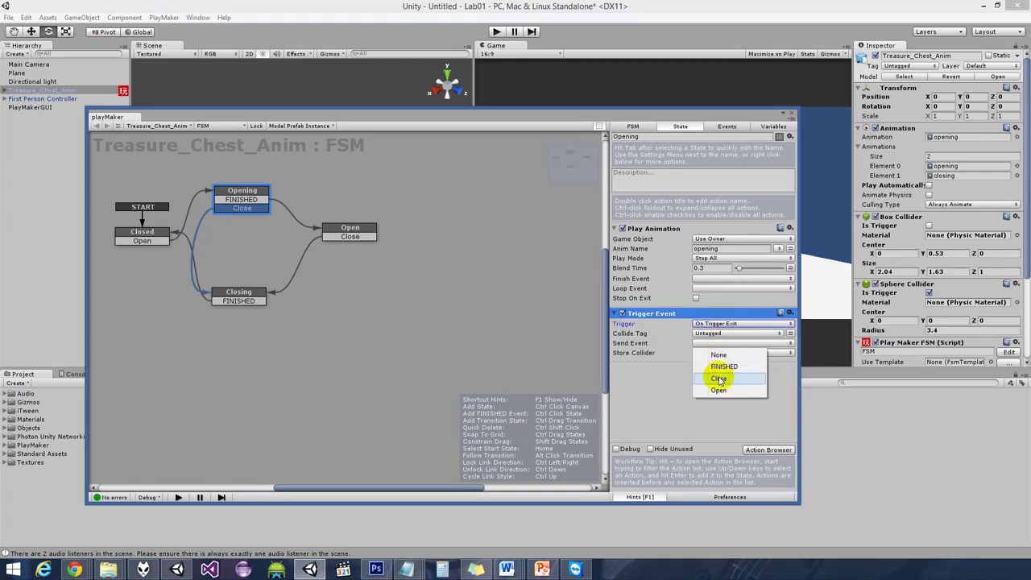
click(719, 380)
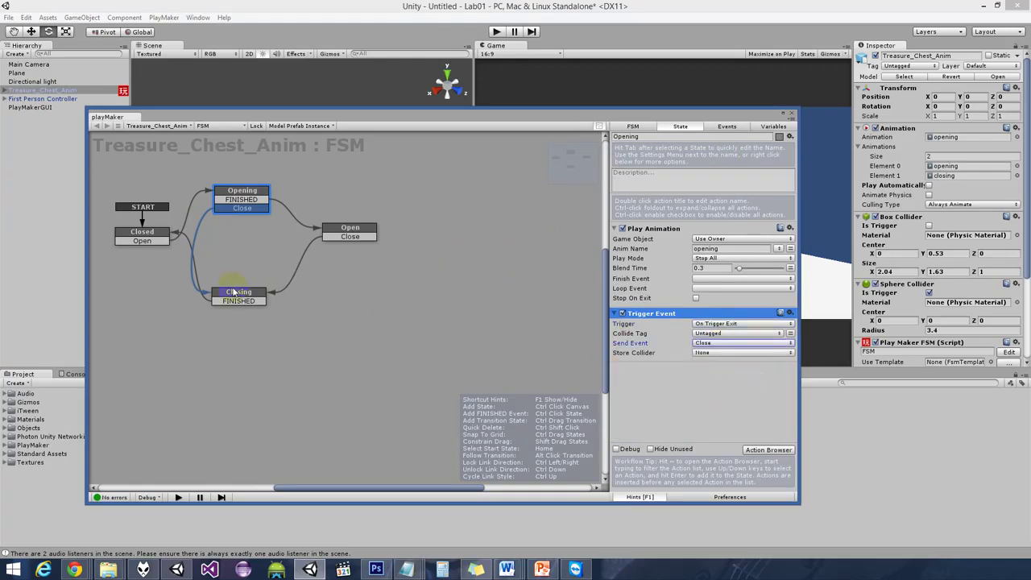
- Add an Open transition to the Closing state
click(230, 293)
right_click(239, 295)
mouse_move(278, 298)
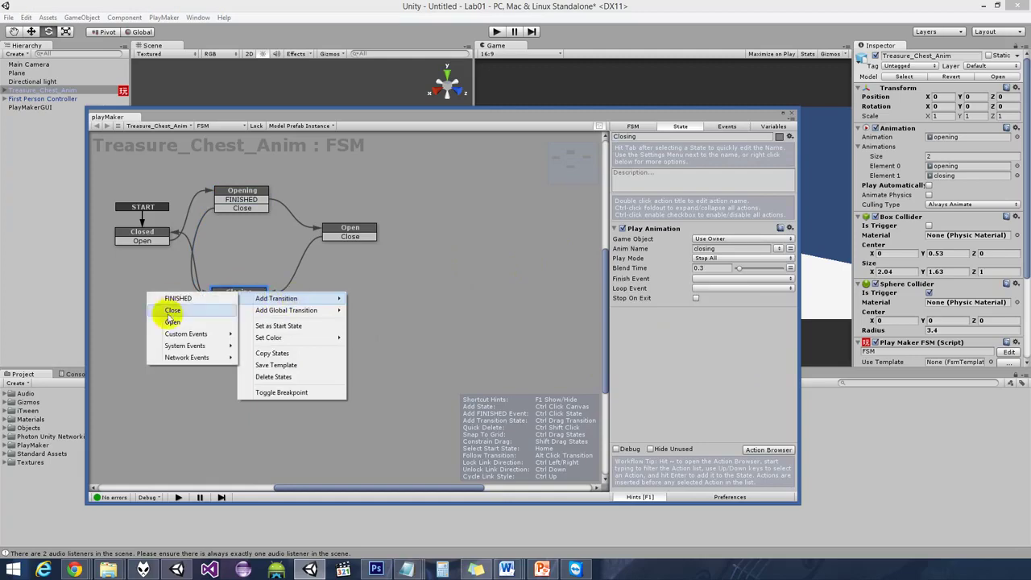
click(171, 323)
- Add a Trigger Event action to the Closing state and have it send the Open event
click(768, 449)
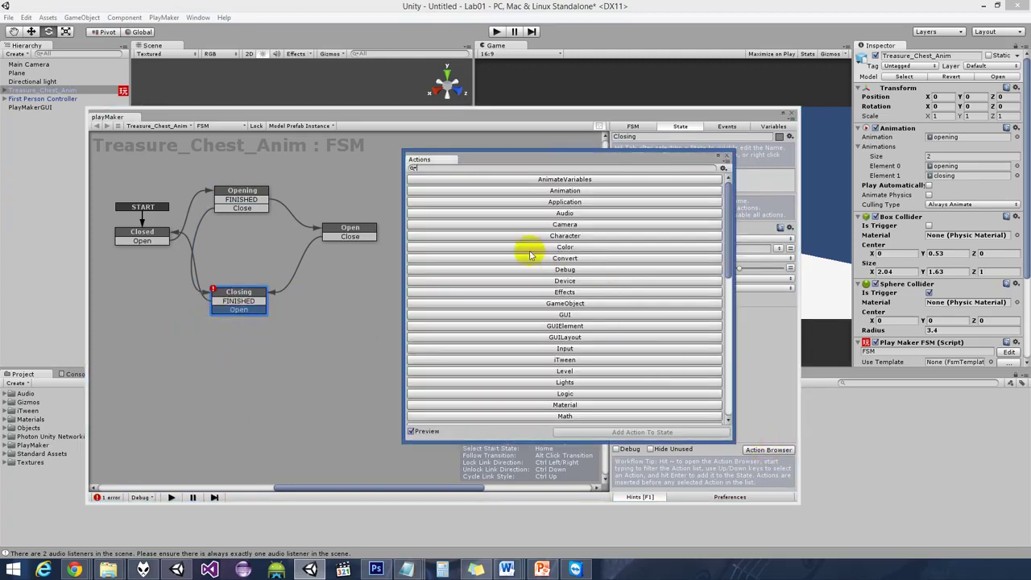
scroll(528, 252, down, 5)
click(529, 246)
scroll(472, 269, down, 5)
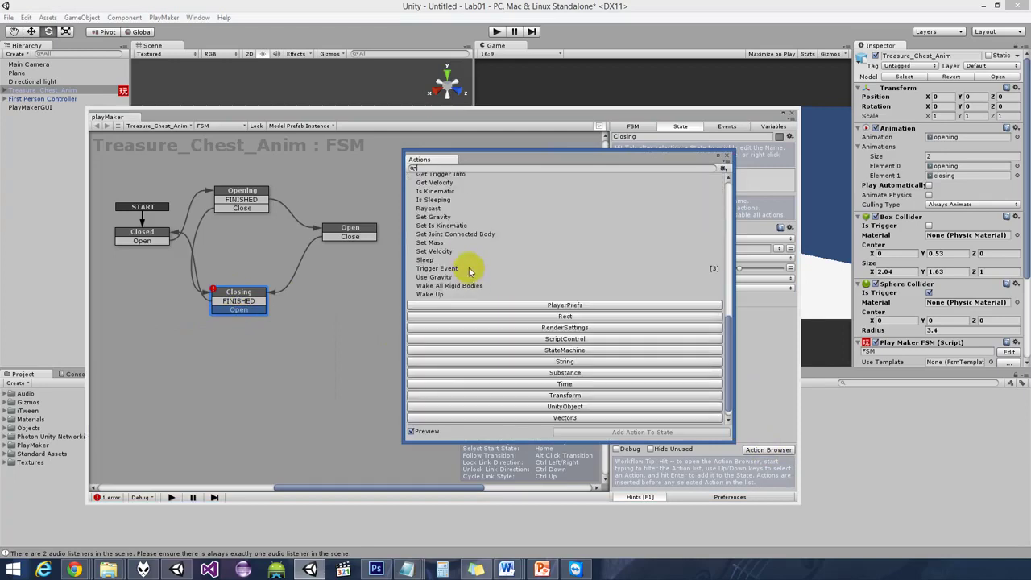
click(447, 269)
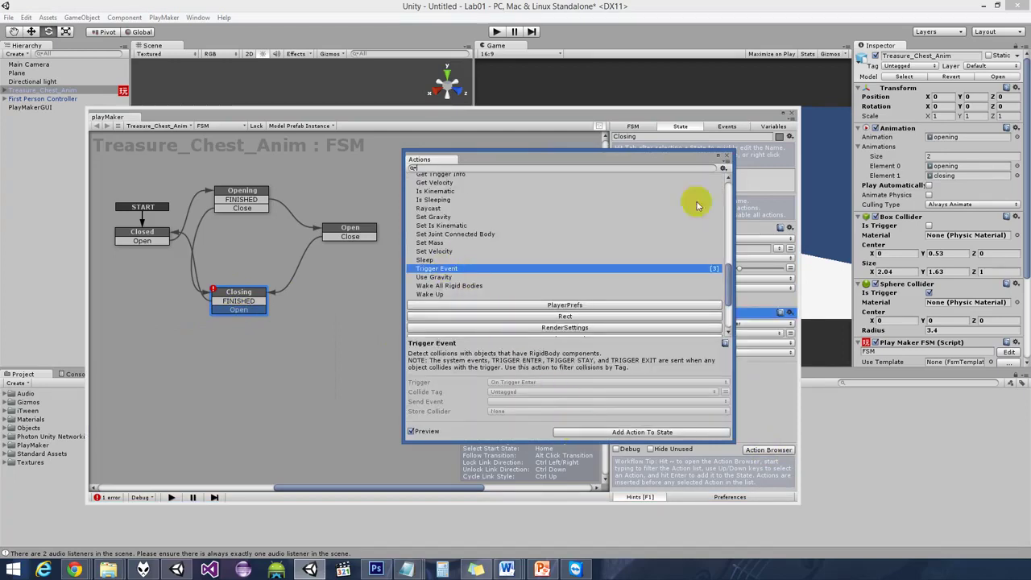
click(727, 159)
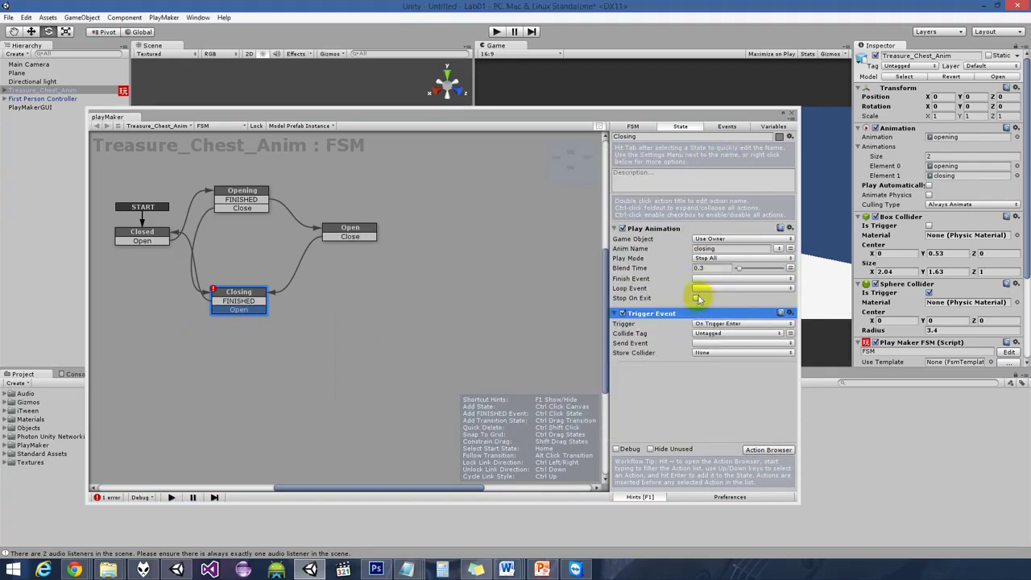
click(709, 344)
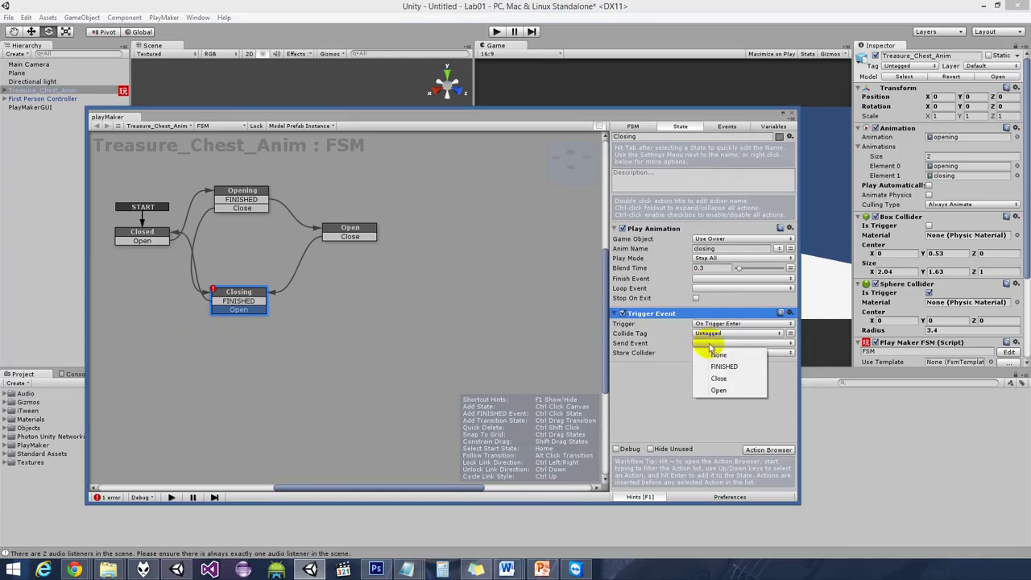
click(719, 391)
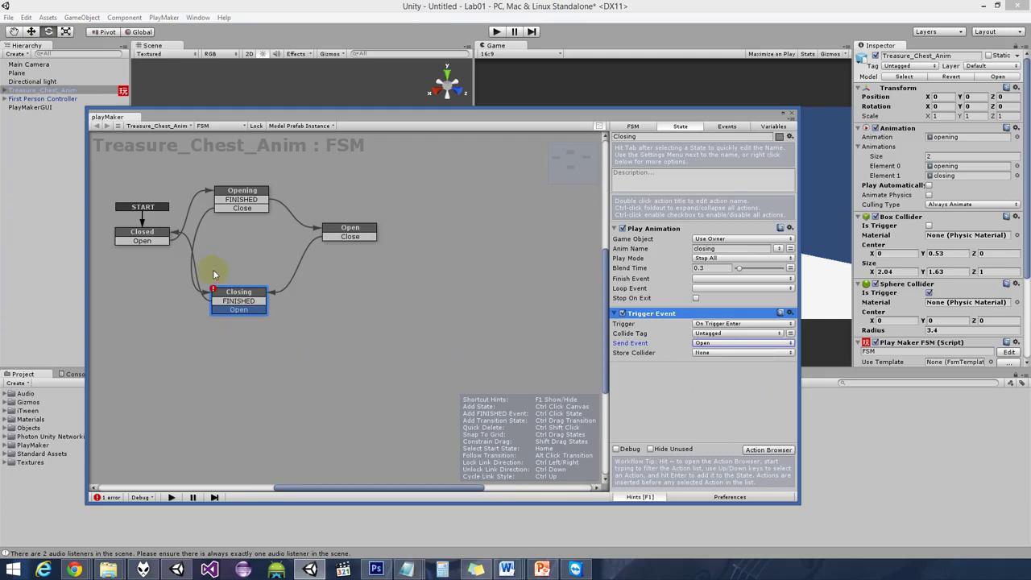
- Link the Closing state's Open transition to the Open state
click(250, 315)
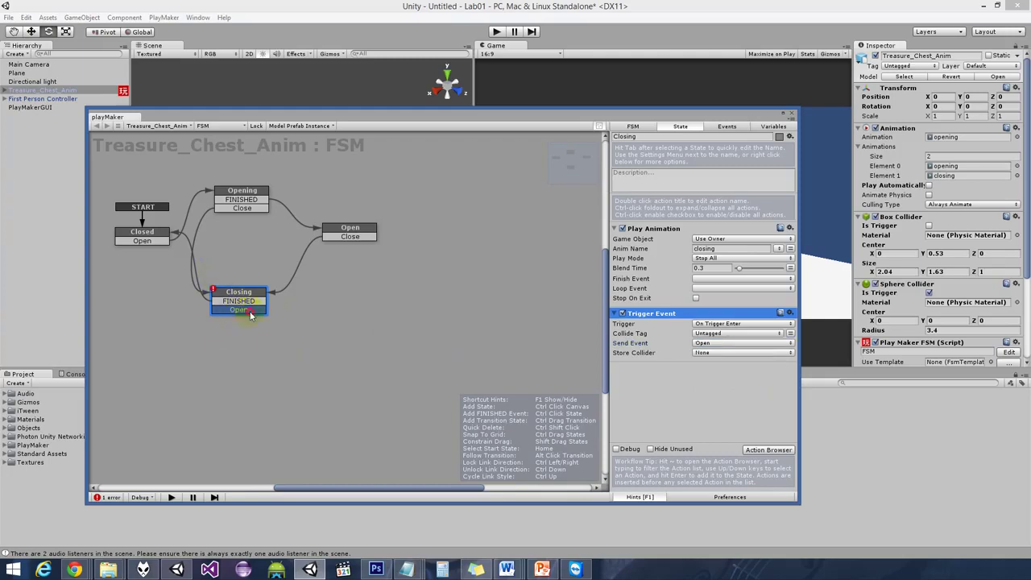
drag(310, 287, 340, 229)
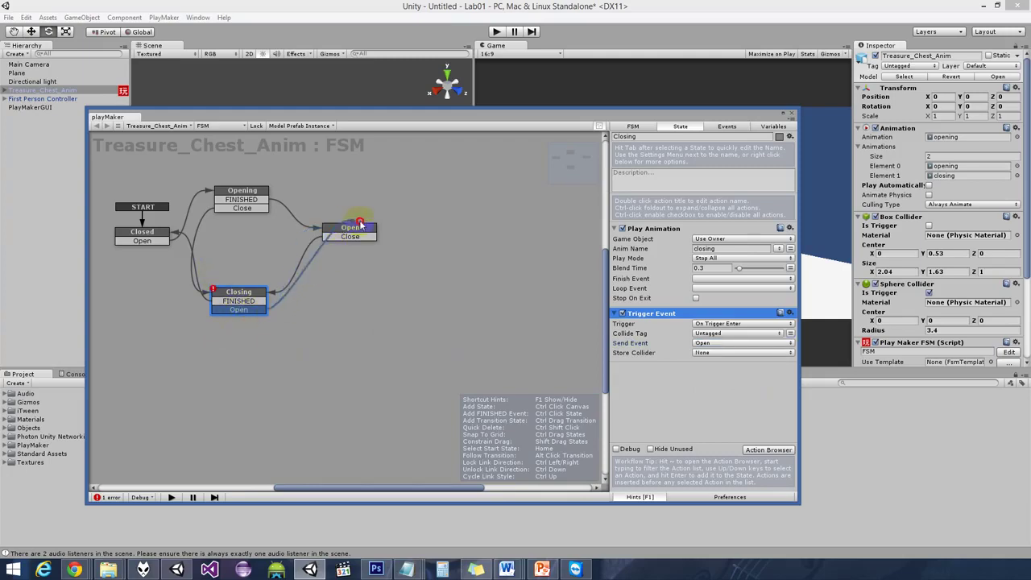
click(342, 305)
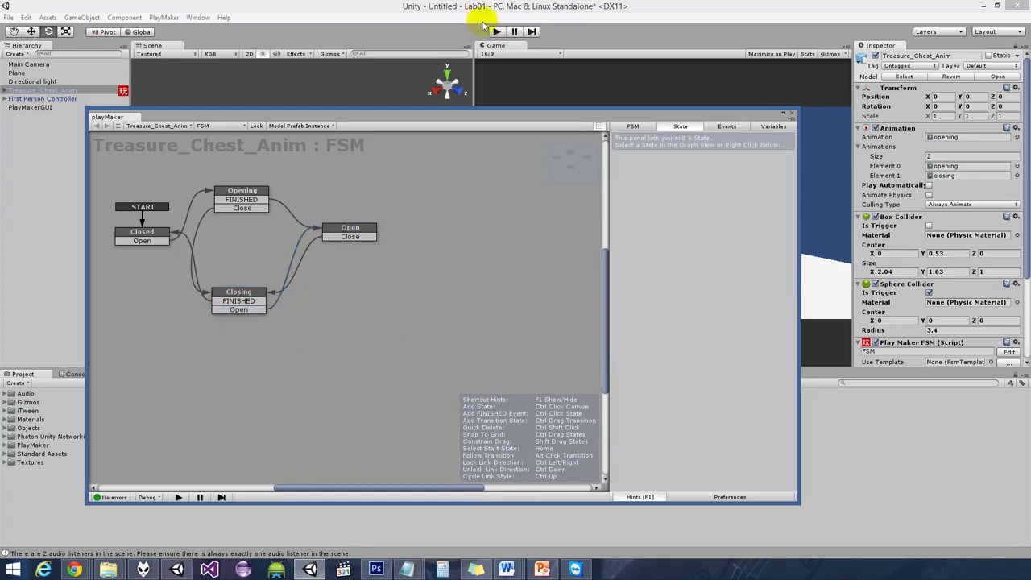
- Uncover the Scene and Game views and play-test the chest by repeatedly walking the character in and out of its trigger area
drag(539, 118, 796, 387)
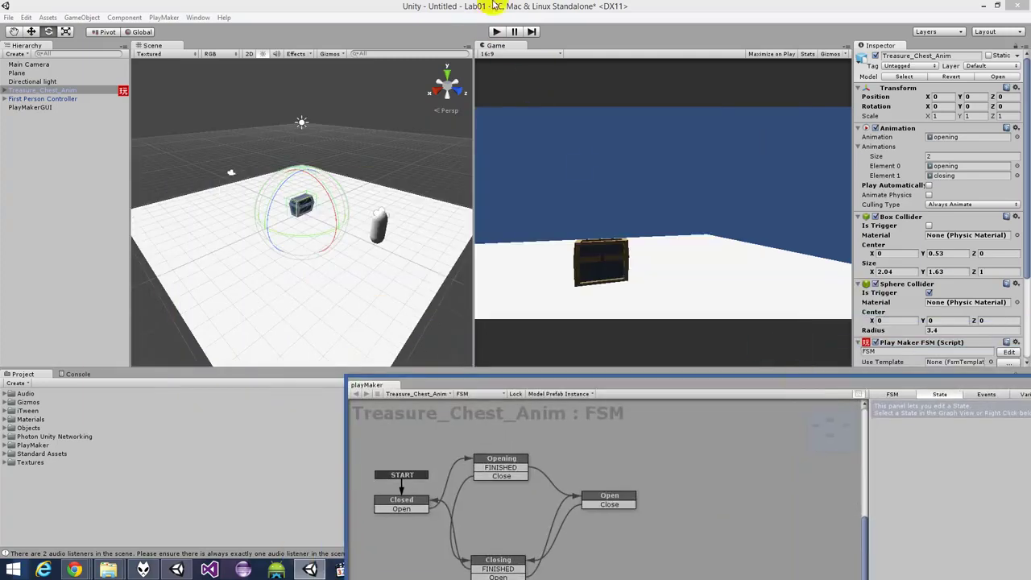
click(494, 31)
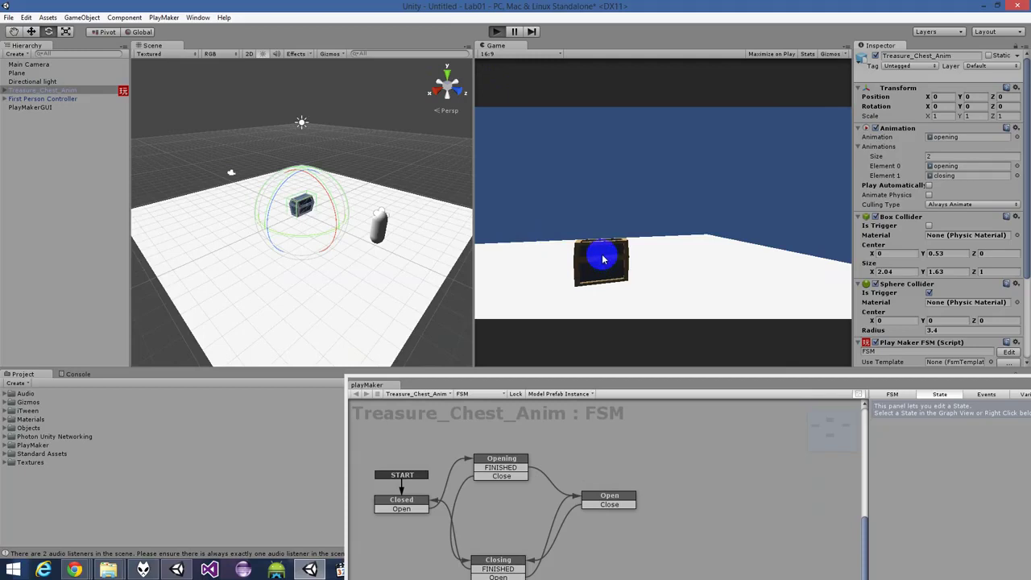
key(w)
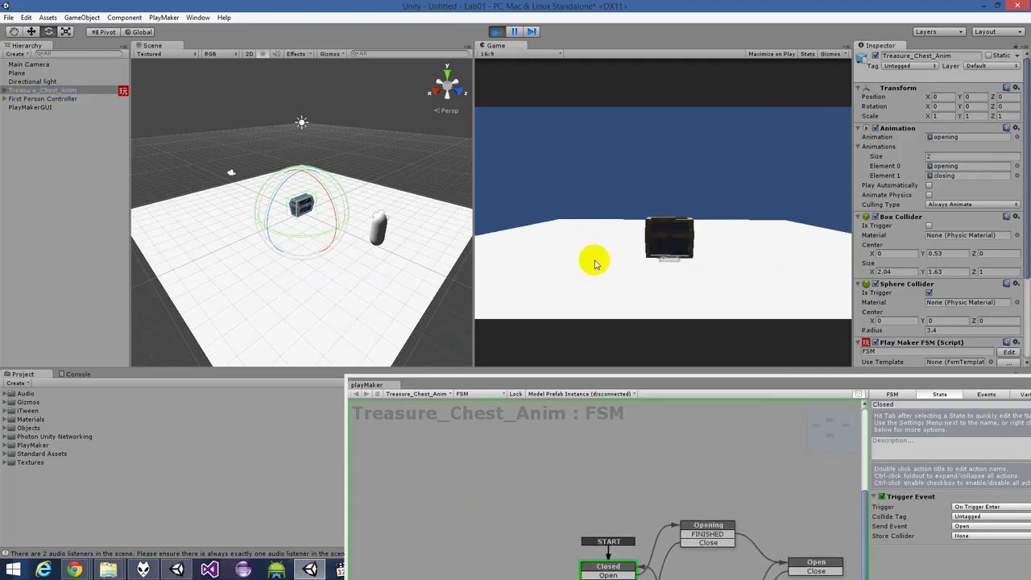
key(s)
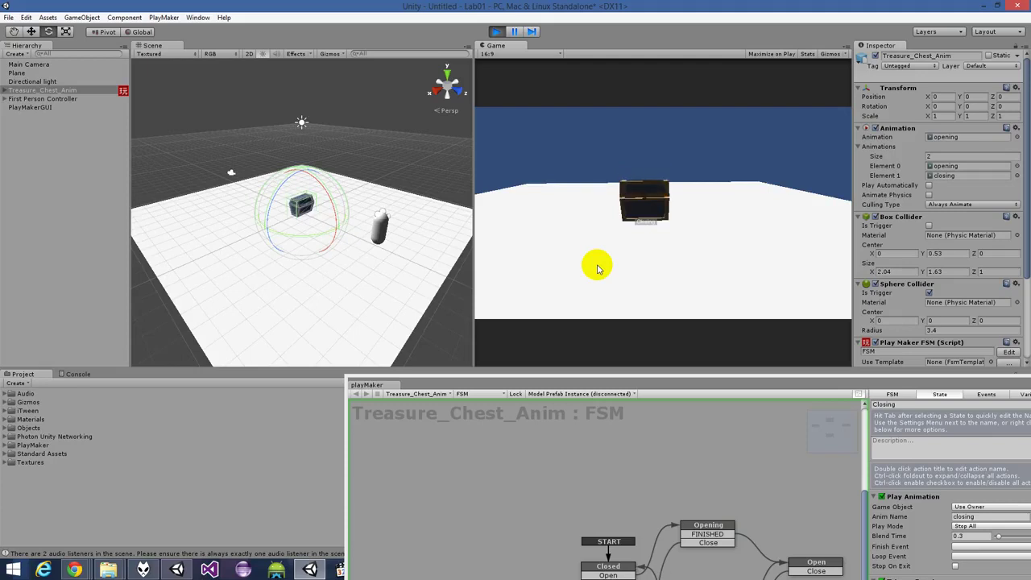
key(w)
key(a)
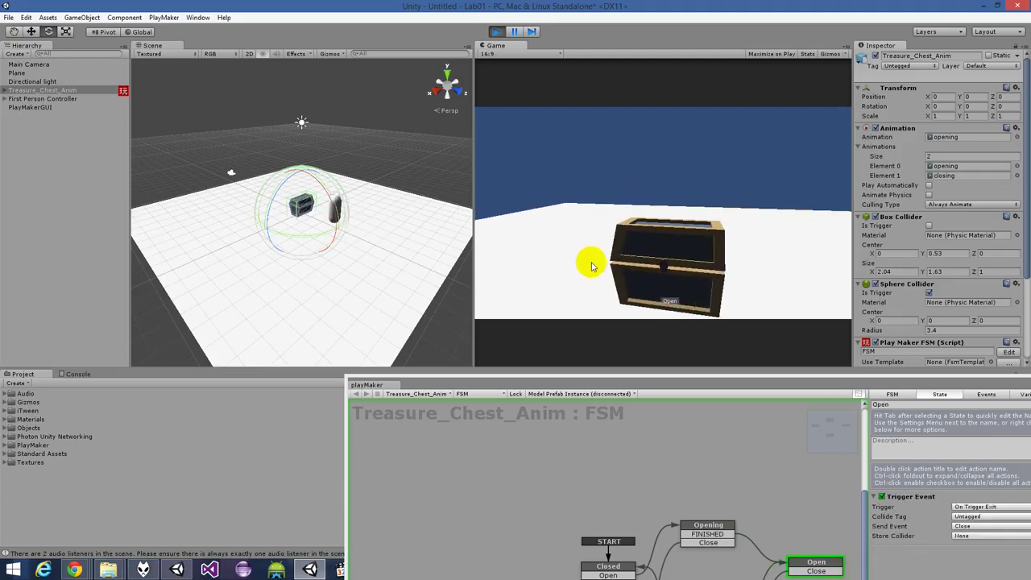
key(s)
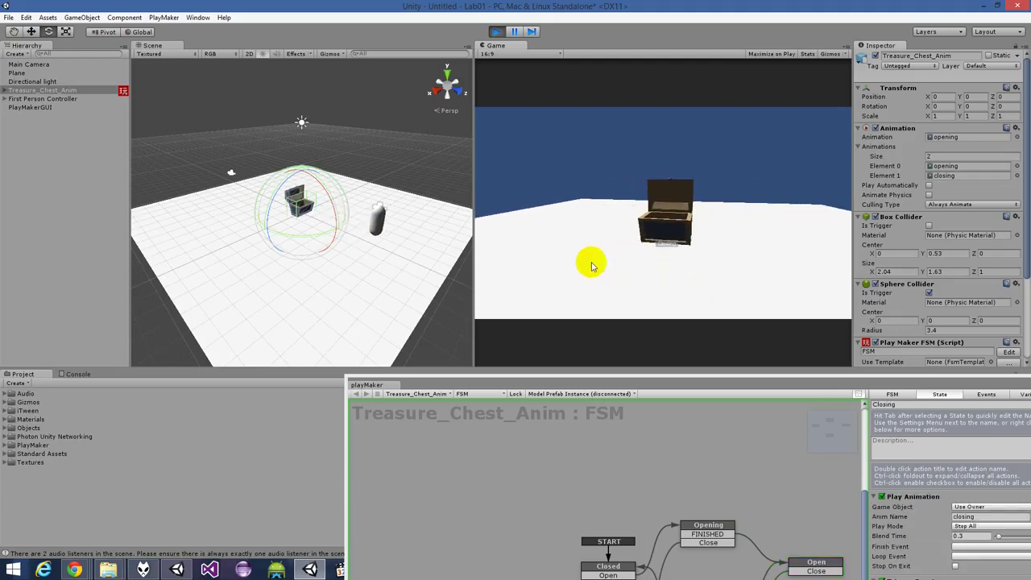
key(w)
key(s)
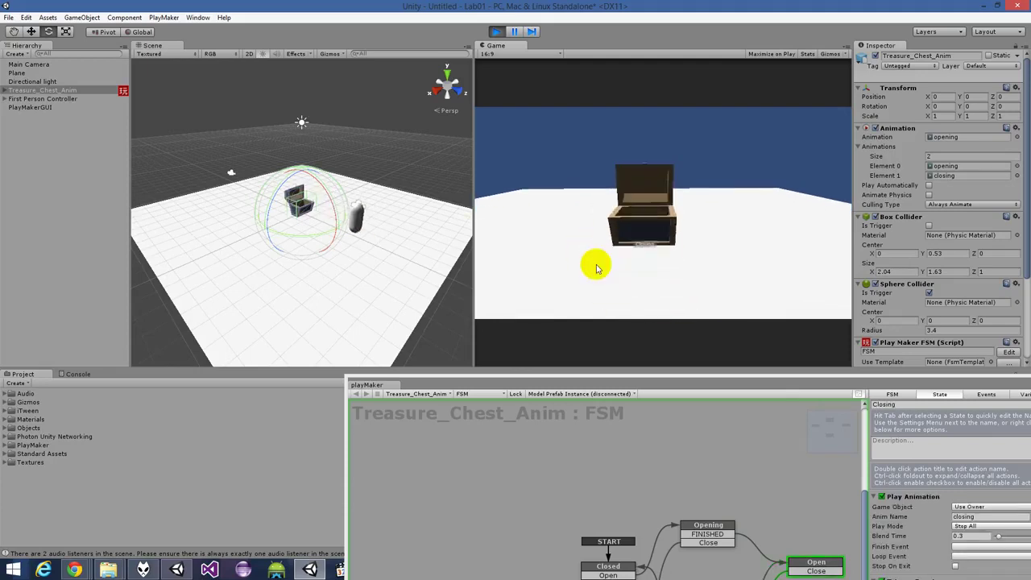
- Bring the running state graph back into full view to check the active state and stop the play test
drag(583, 381, 263, 116)
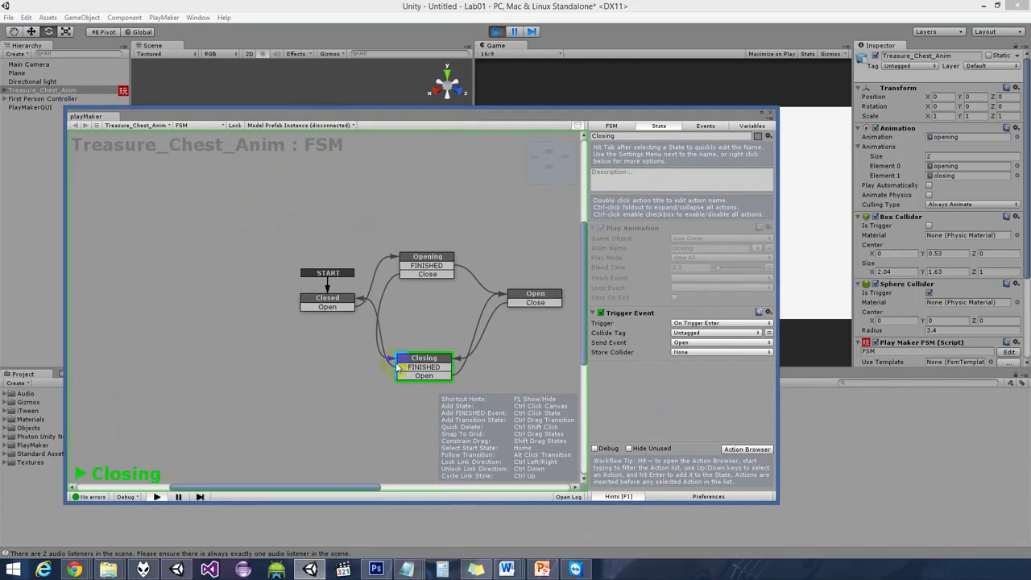
drag(415, 356, 431, 357)
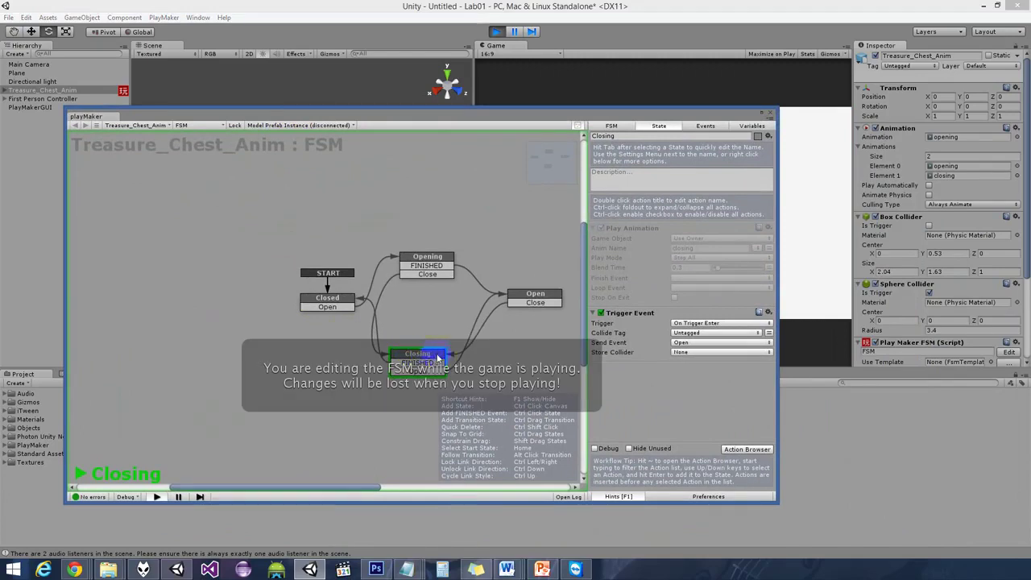
click(496, 31)
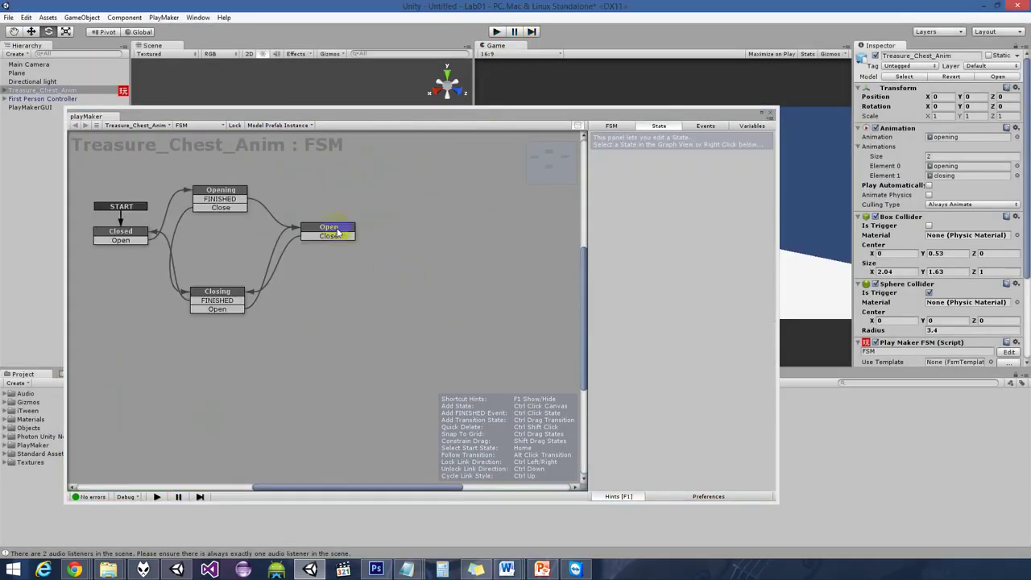
- Set the Finish Event of the Opening state's Play Animation action to FINISHED
click(256, 185)
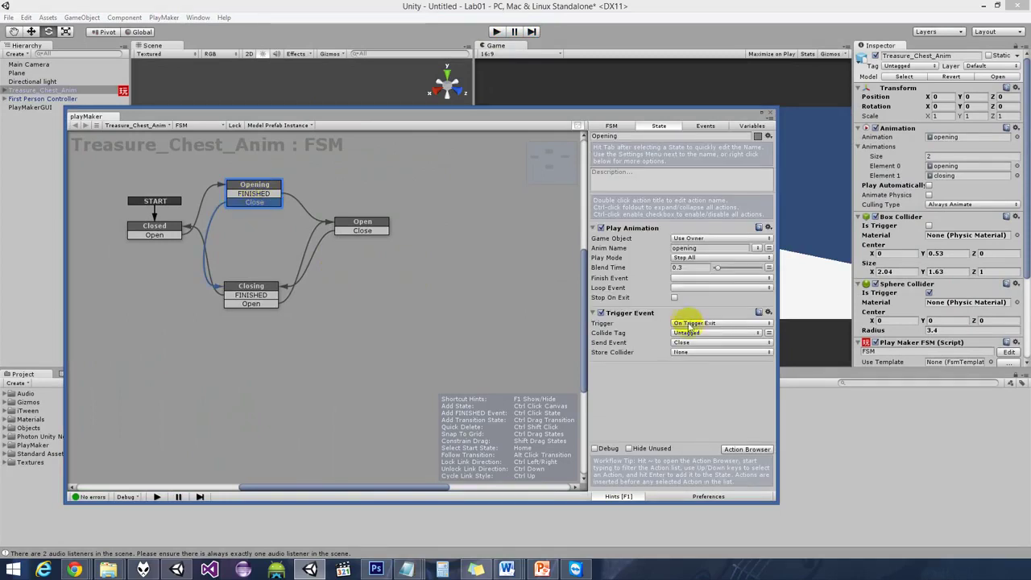
click(681, 278)
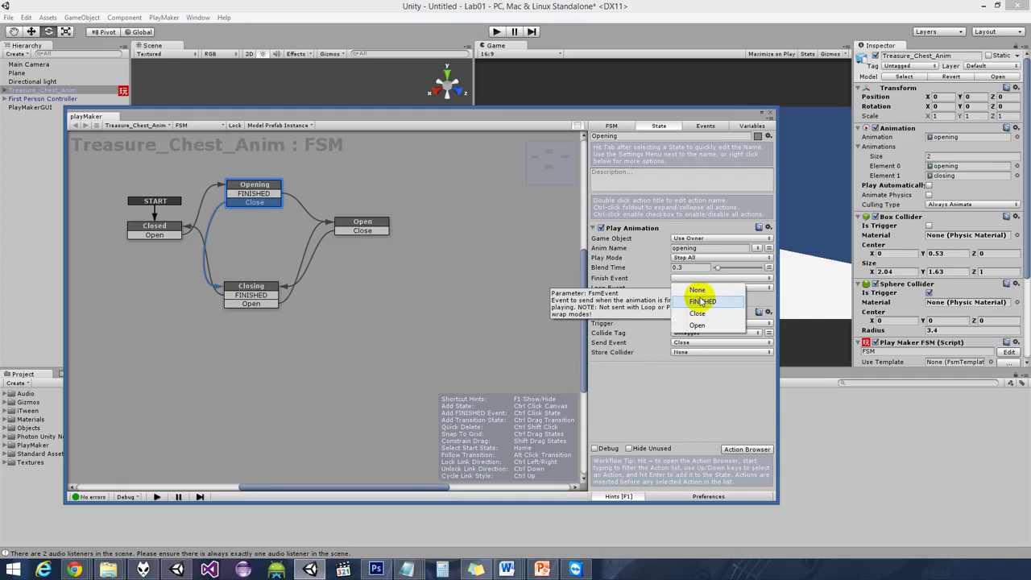
click(701, 302)
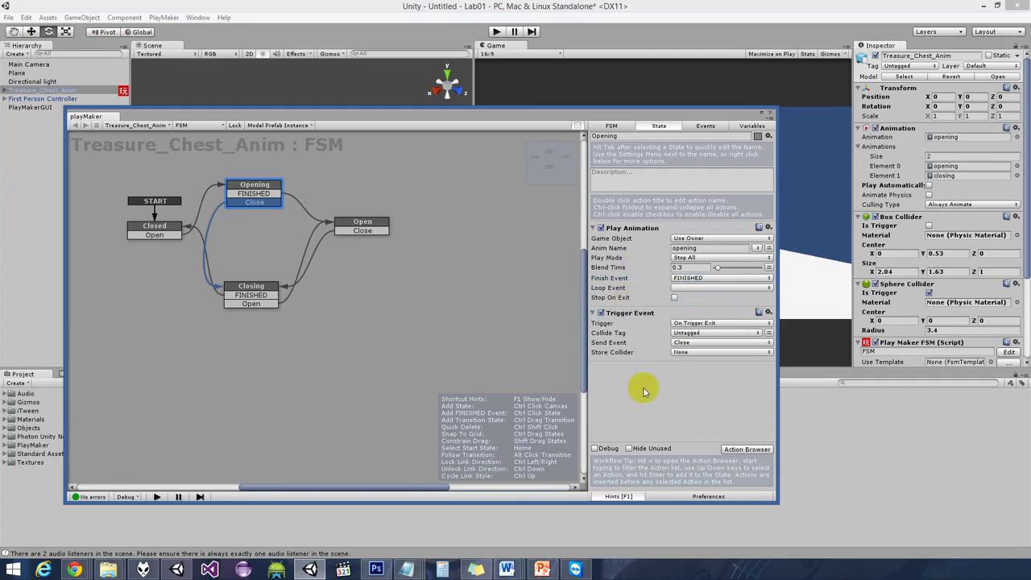
- Set the Finish Event of the Closing state's Play Animation action to FINISHED
click(245, 286)
click(250, 298)
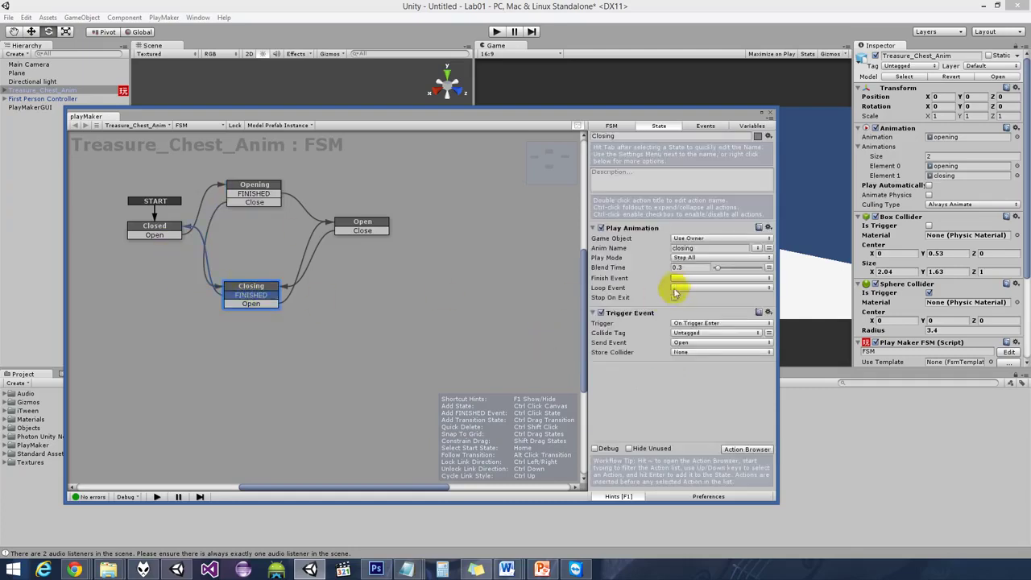
click(690, 278)
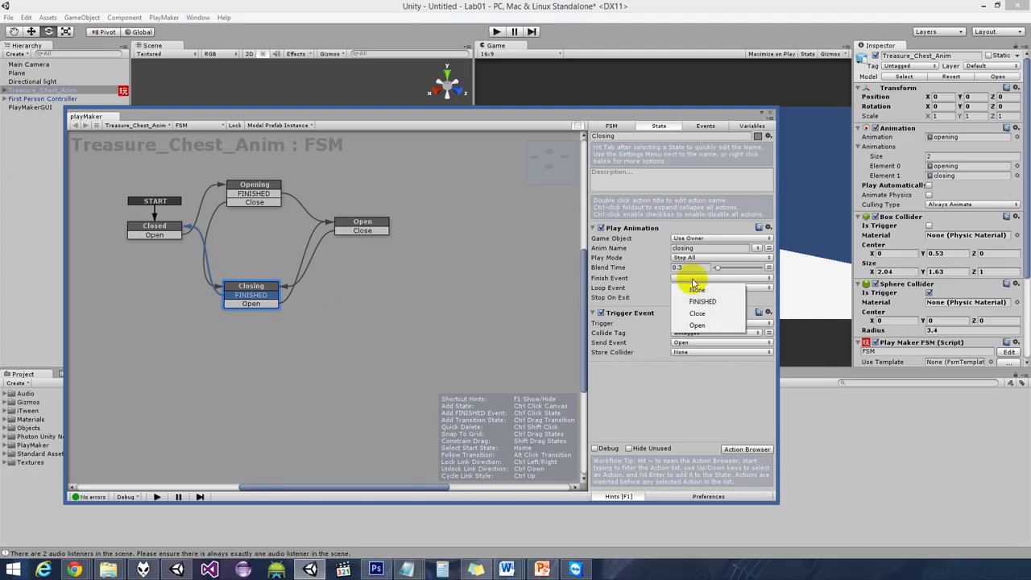
click(700, 302)
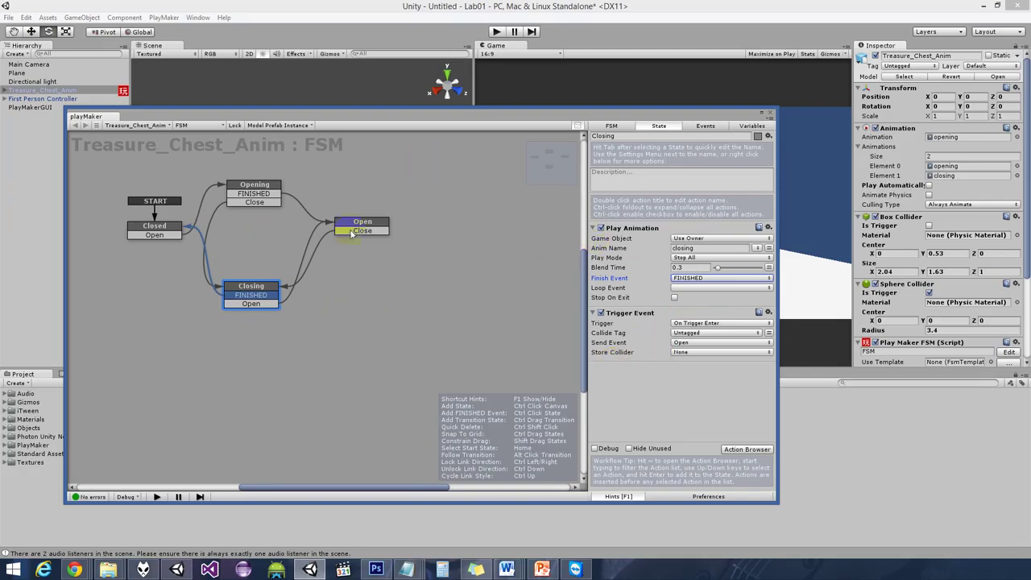
- Review the Trigger Event settings of the Closed and Open states
click(160, 226)
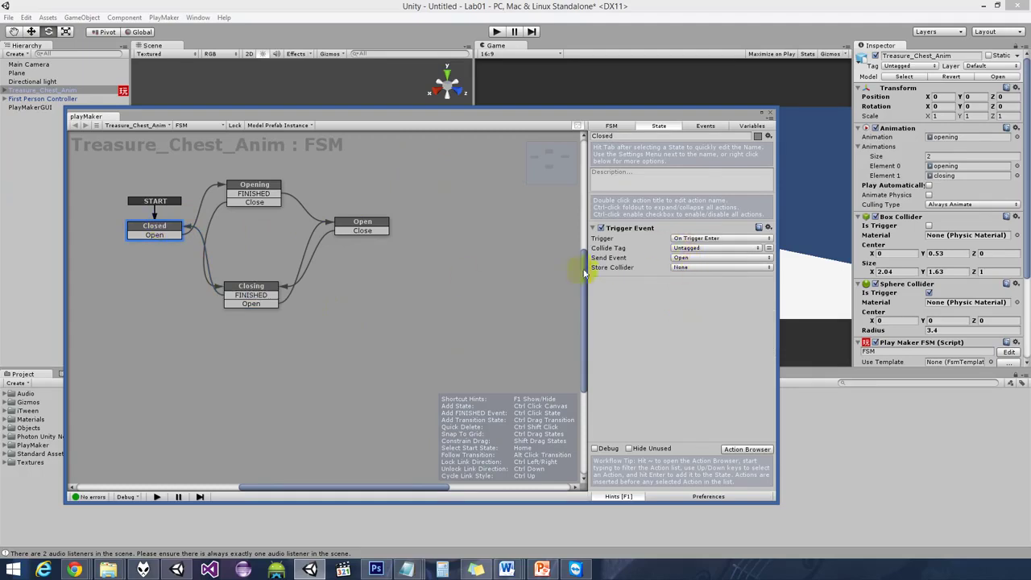
click(364, 223)
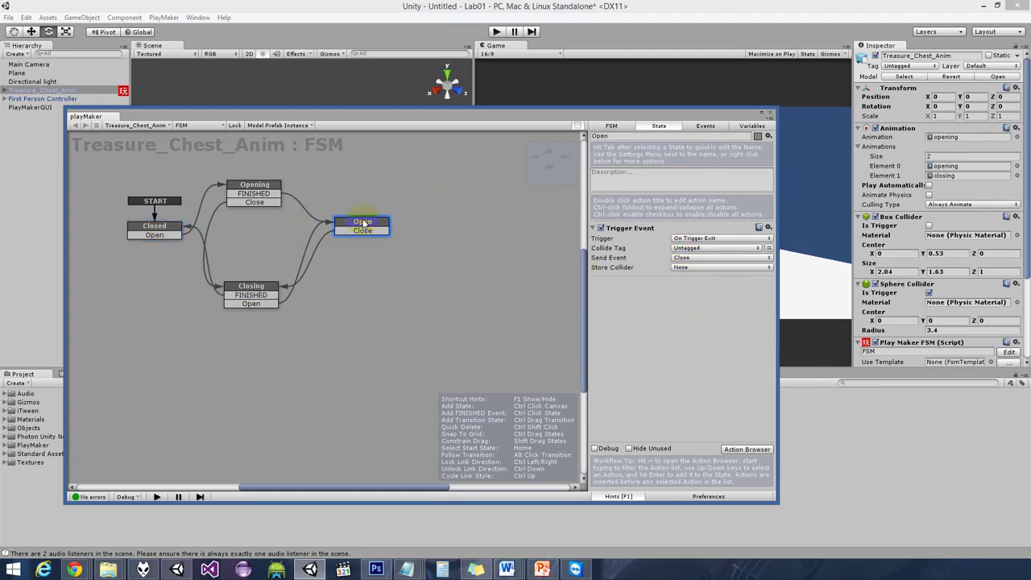
- Start a play test with the PlayMaker window moved below the Scene and Game views and the whole state graph in view
drag(495, 115, 697, 272)
click(497, 31)
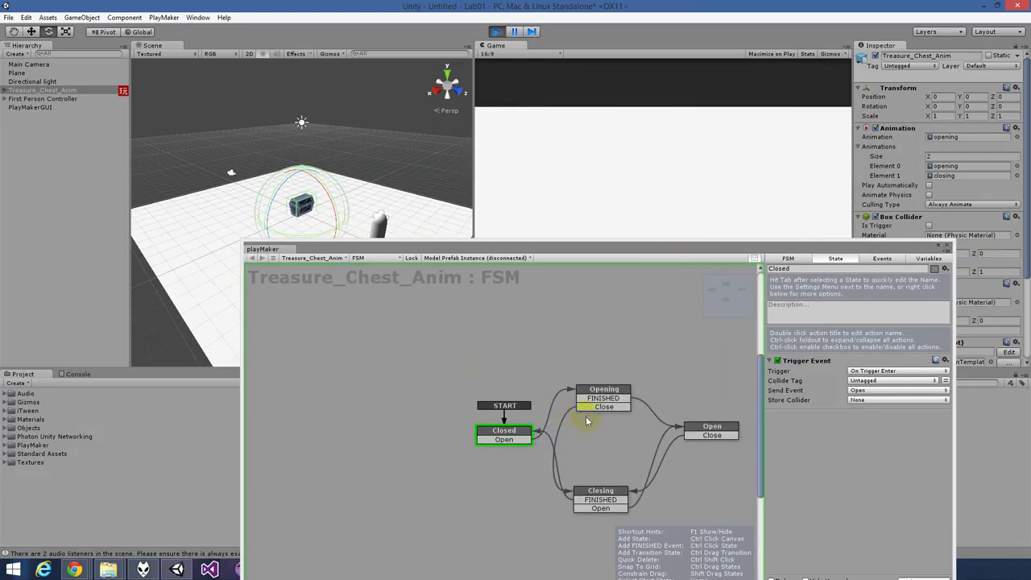
middle_drag(544, 388, 483, 343)
drag(536, 254, 640, 378)
click(638, 179)
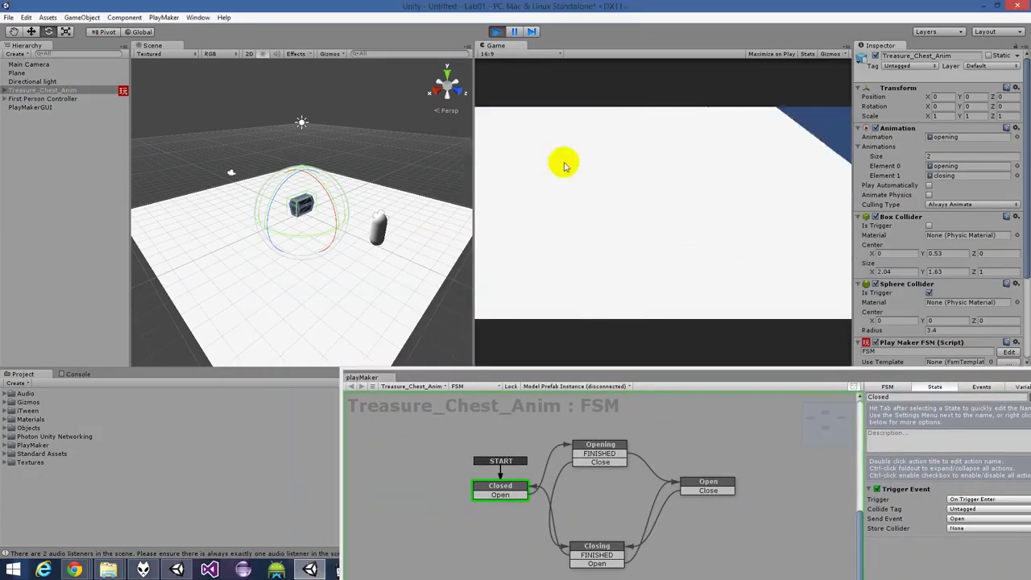
- Walk the player repeatedly into and out of the chest's trigger sphere to test the opening and closing transitions, including mid-animation reversals, and stop the play test
key(w)
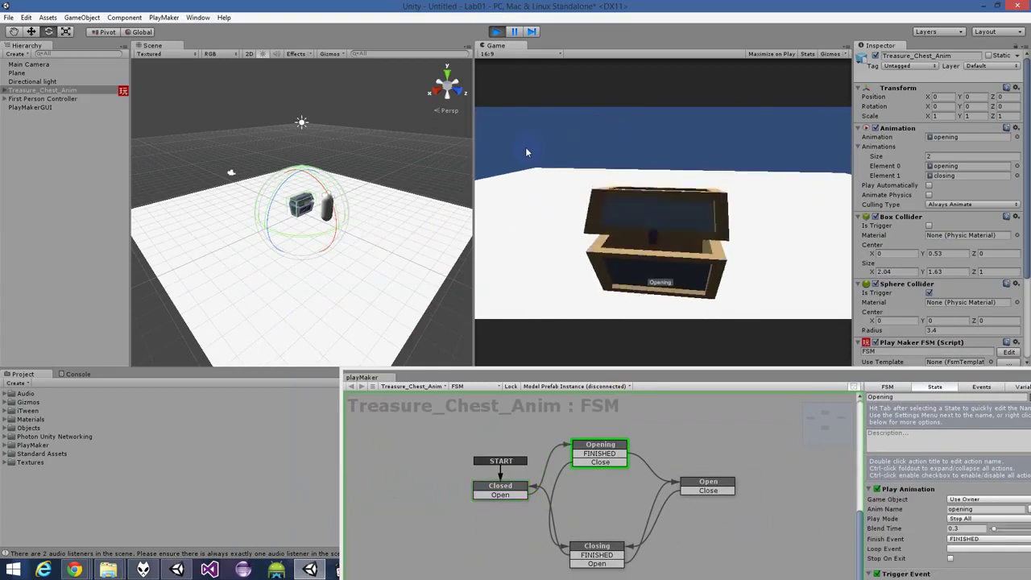
key(s)
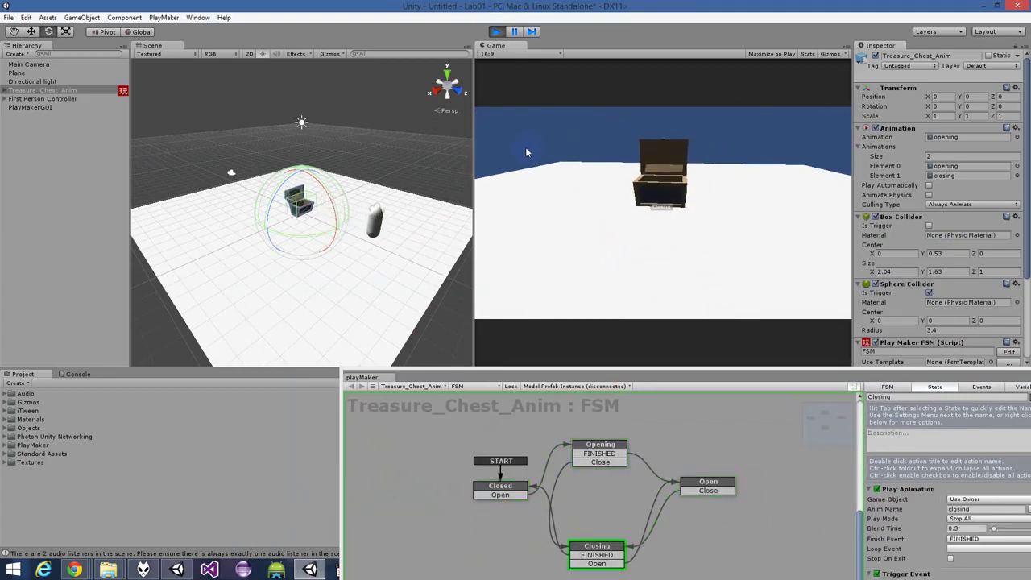
key(w)
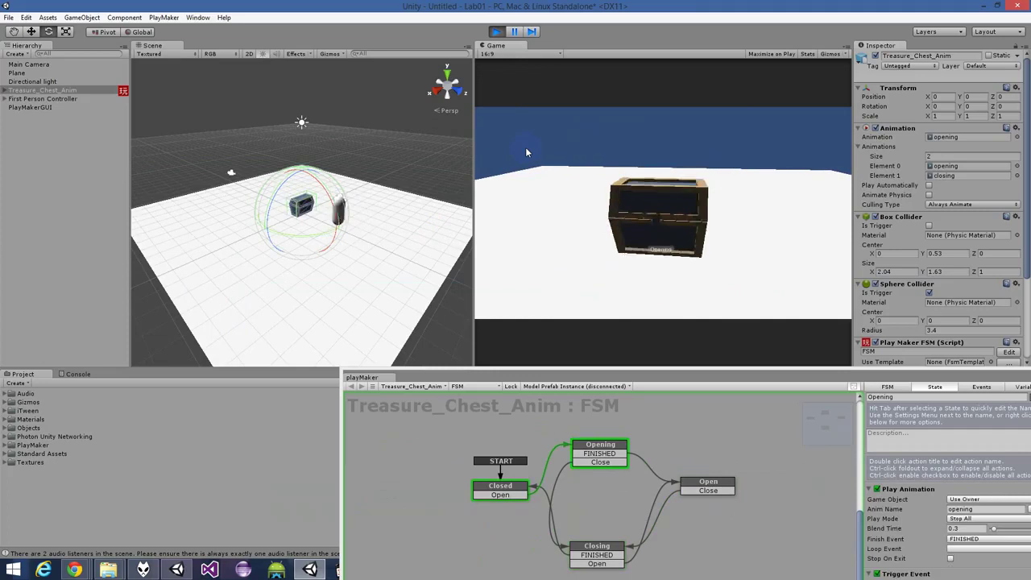
key(s)
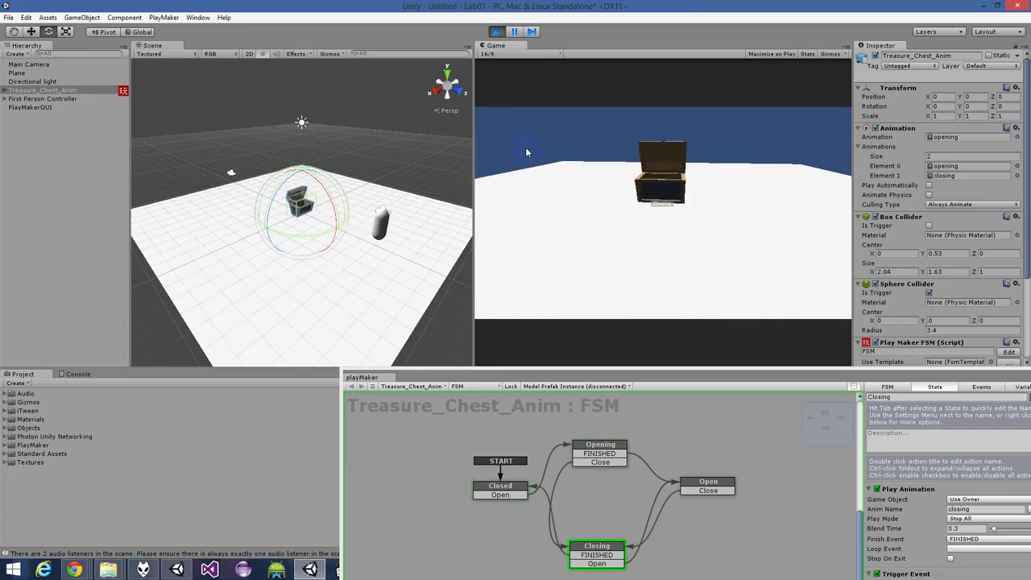
key(w)
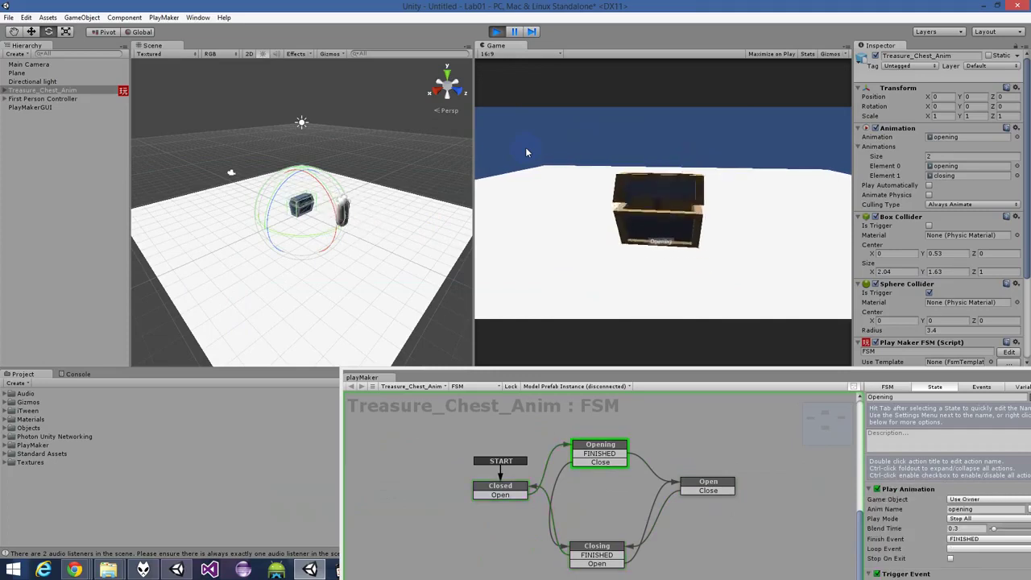
key(s)
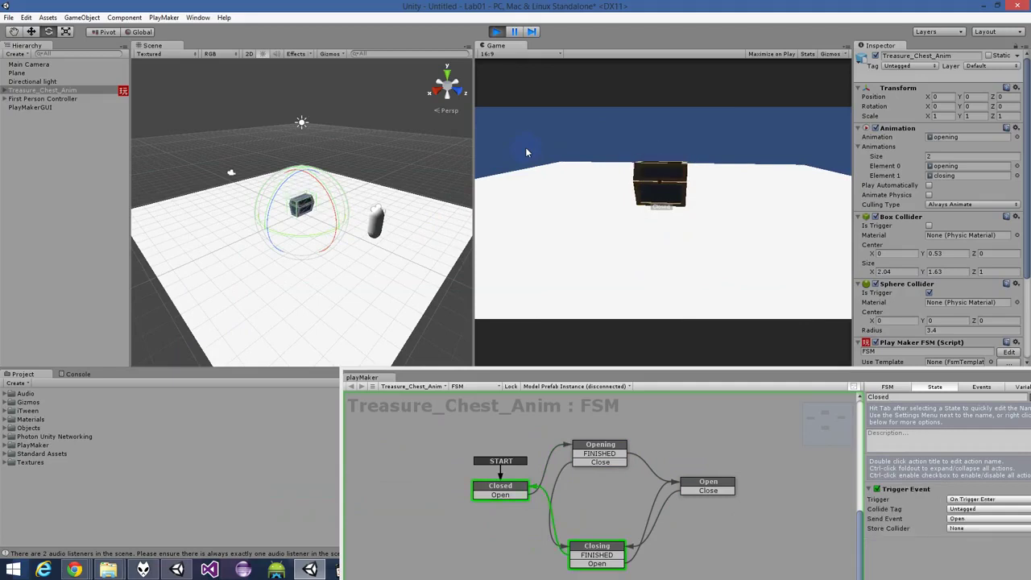
key(w)
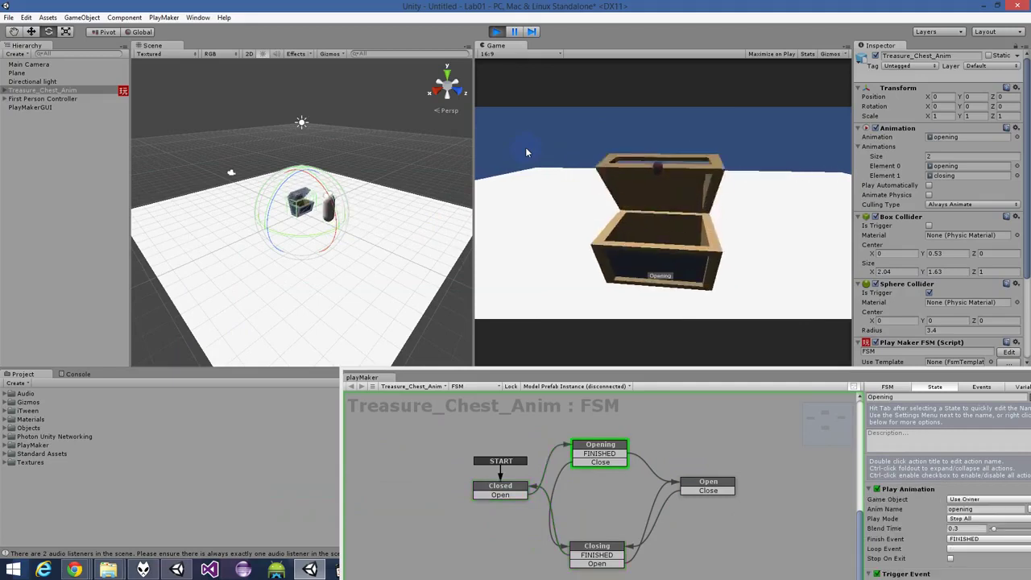
key(s)
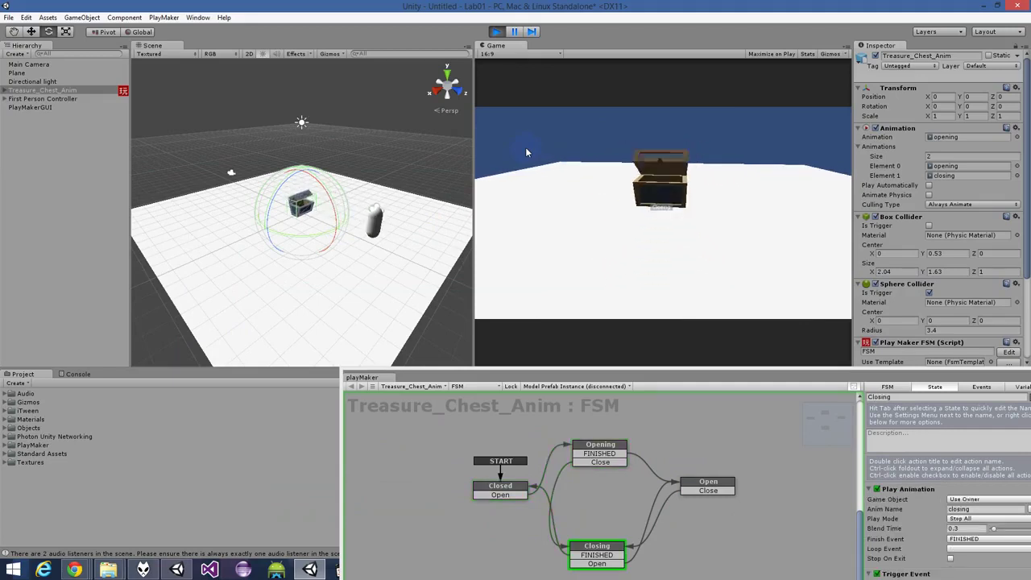
key(w)
key(s)
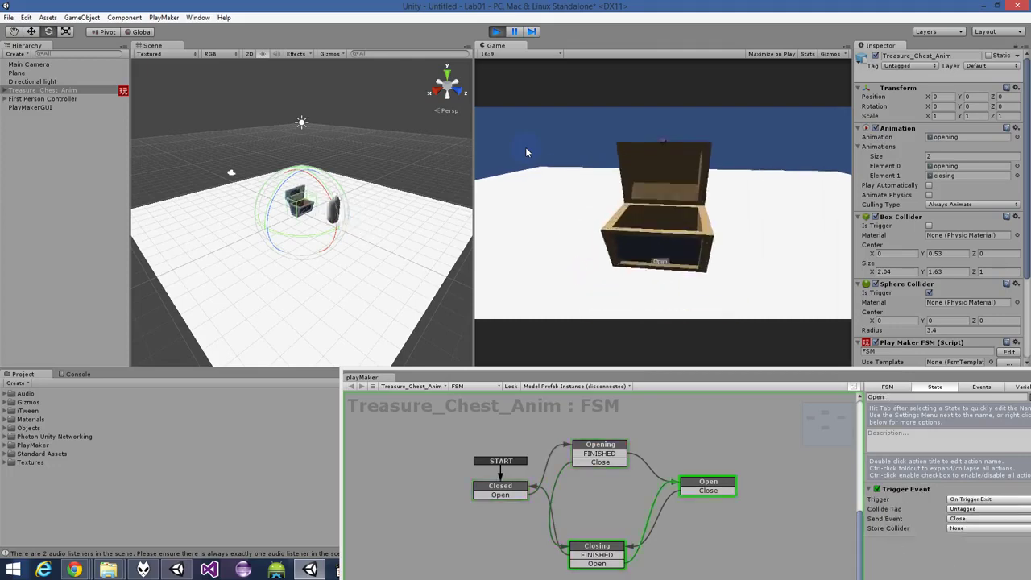
key(s)
key(w)
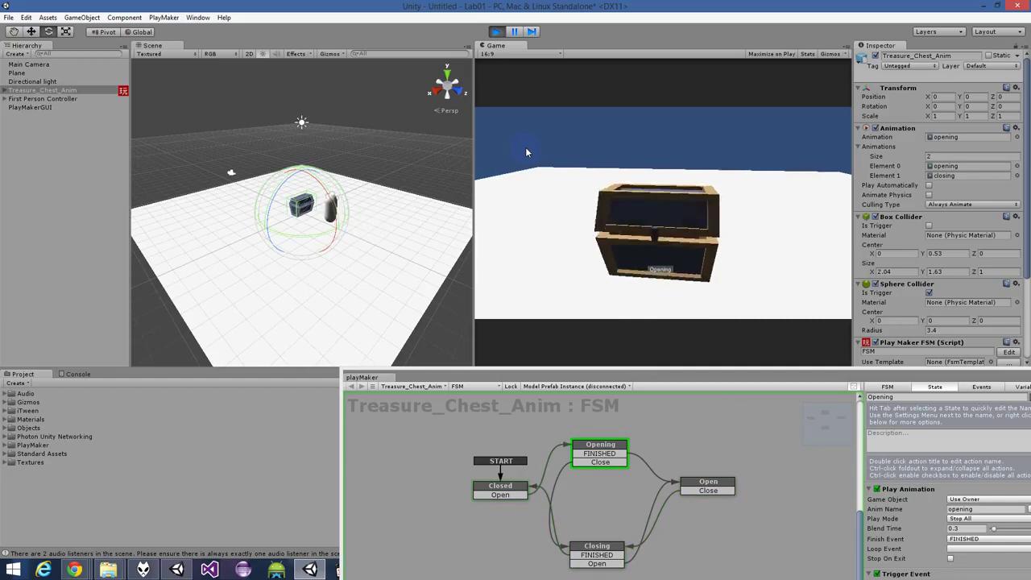
key(s)
key(w)
key(s)
key(w)
key(s)
key(s)
key(w)
key(s)
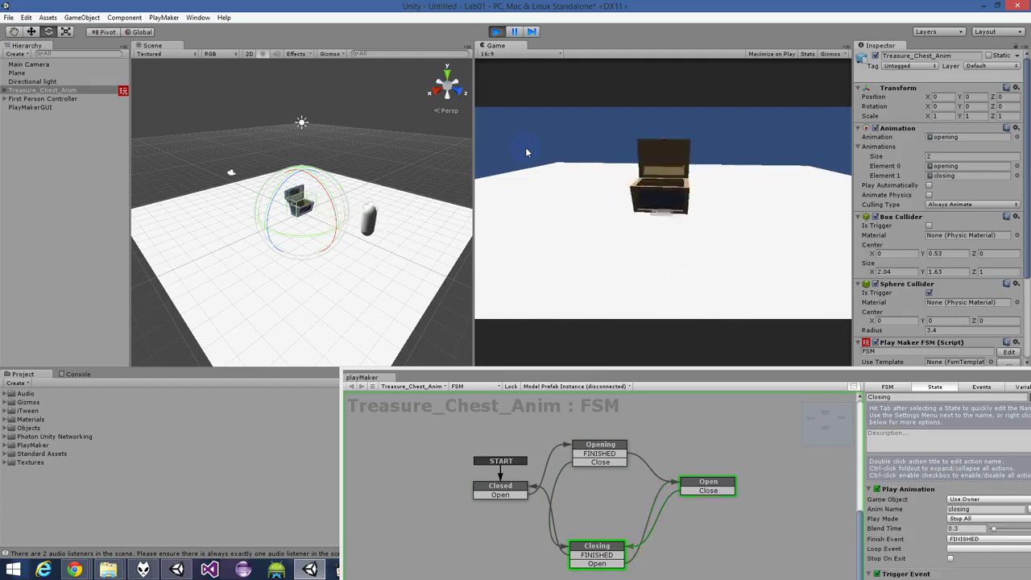
key(w)
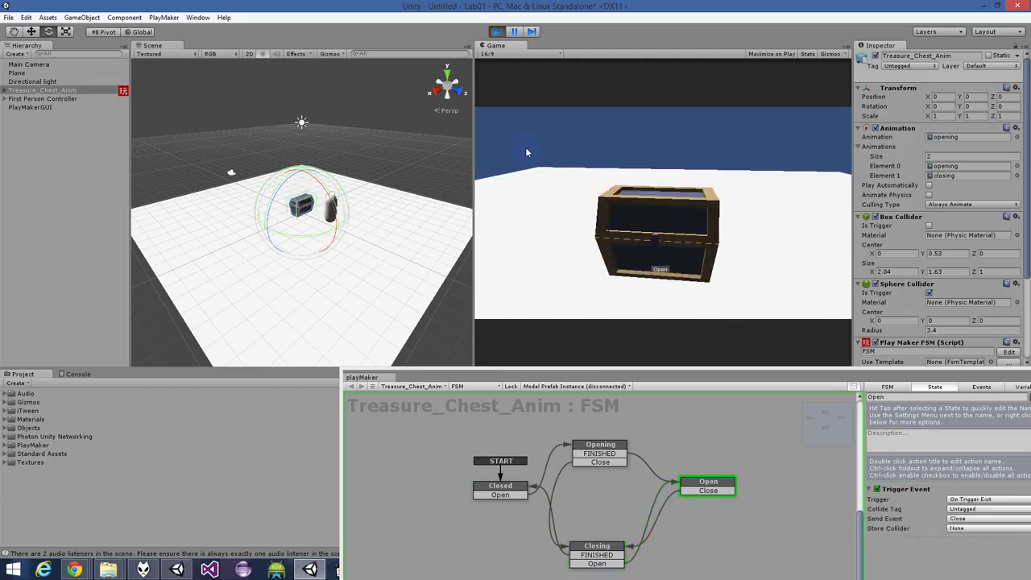
key(s)
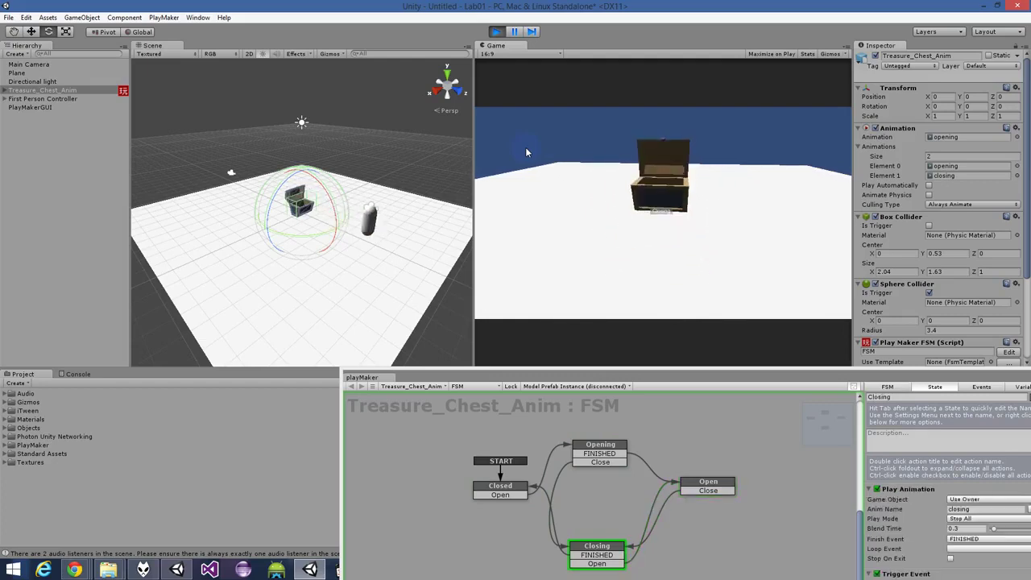
key(w)
key(s)
key(w)
key(s)
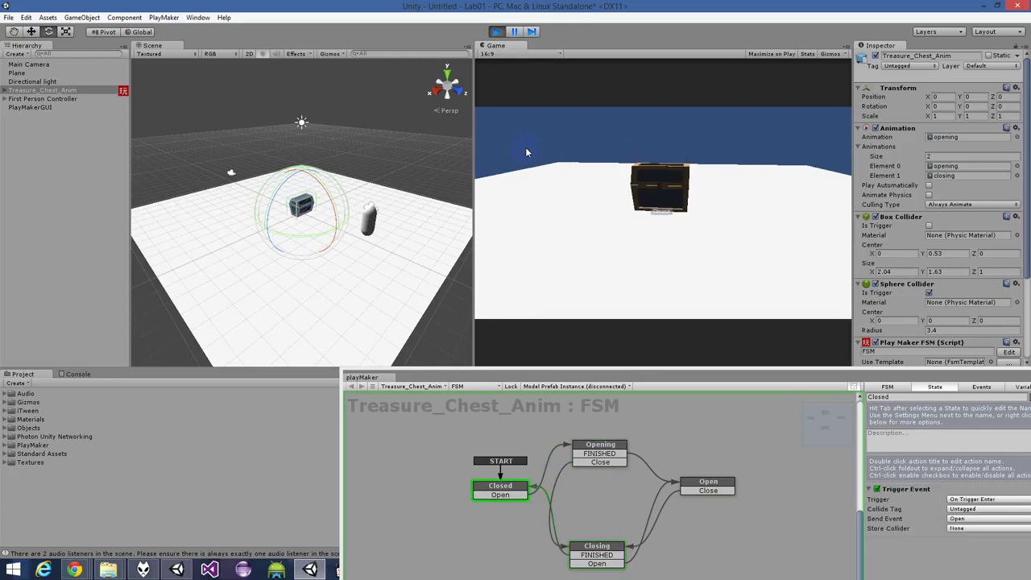
click(500, 32)
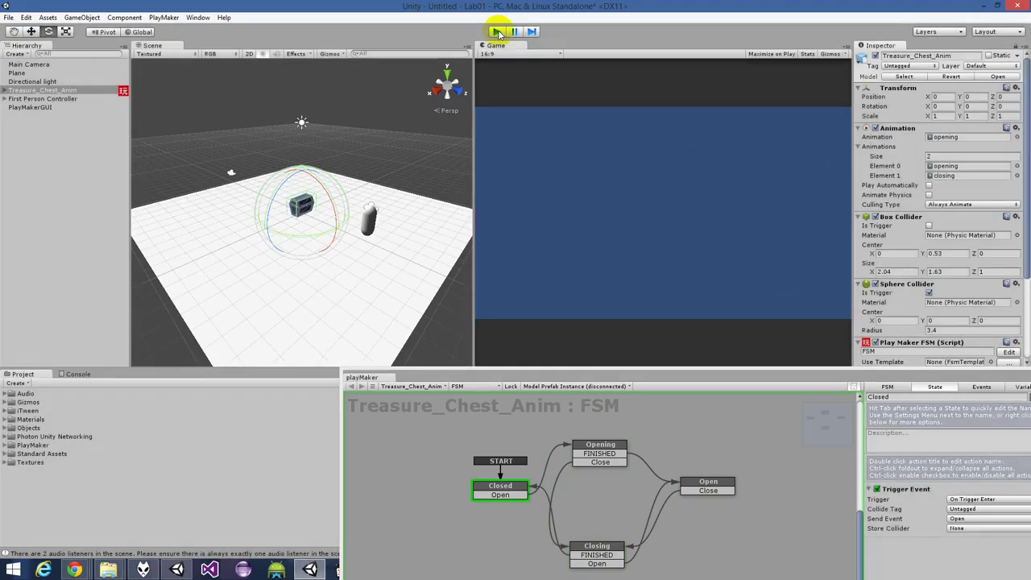